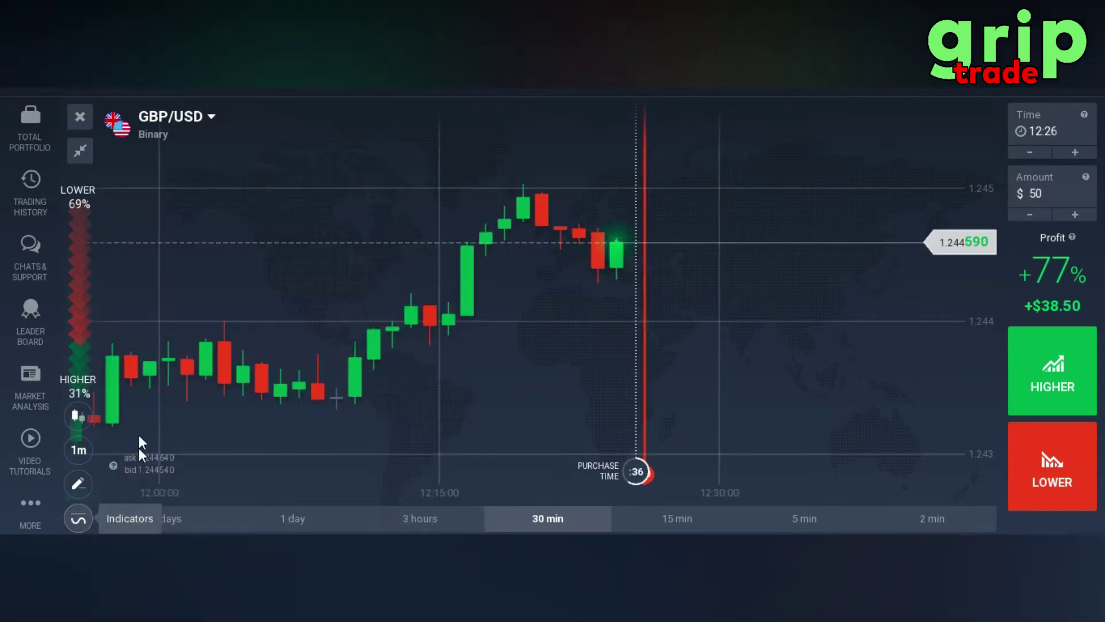
Step: Keep 1-minute candles on the GBP/USD chart and bring up the Moving Averages indicator list
{"action": "left_click", "coordinate": [81, 421]}
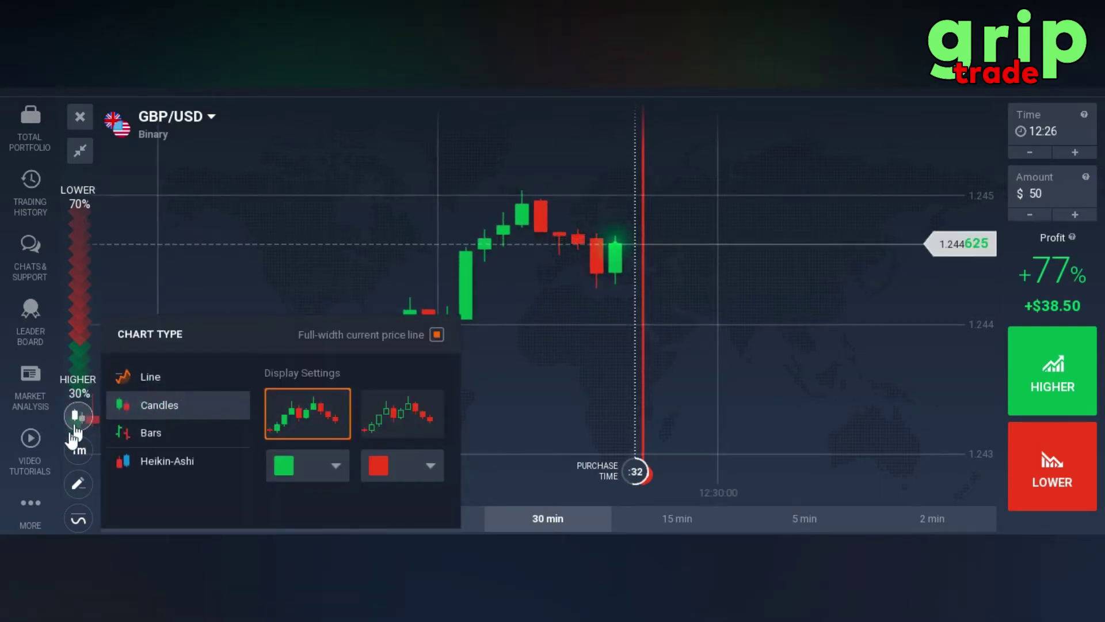
{"action": "left_click", "coordinate": [81, 451]}
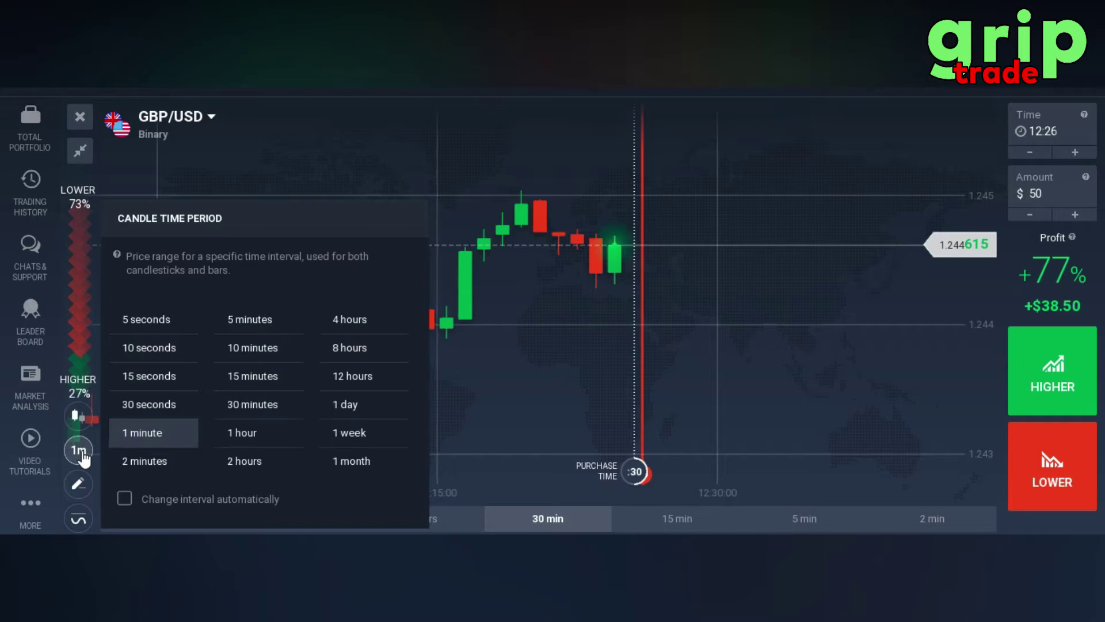
{"action": "left_click", "coordinate": [168, 442]}
{"action": "left_click", "coordinate": [79, 521]}
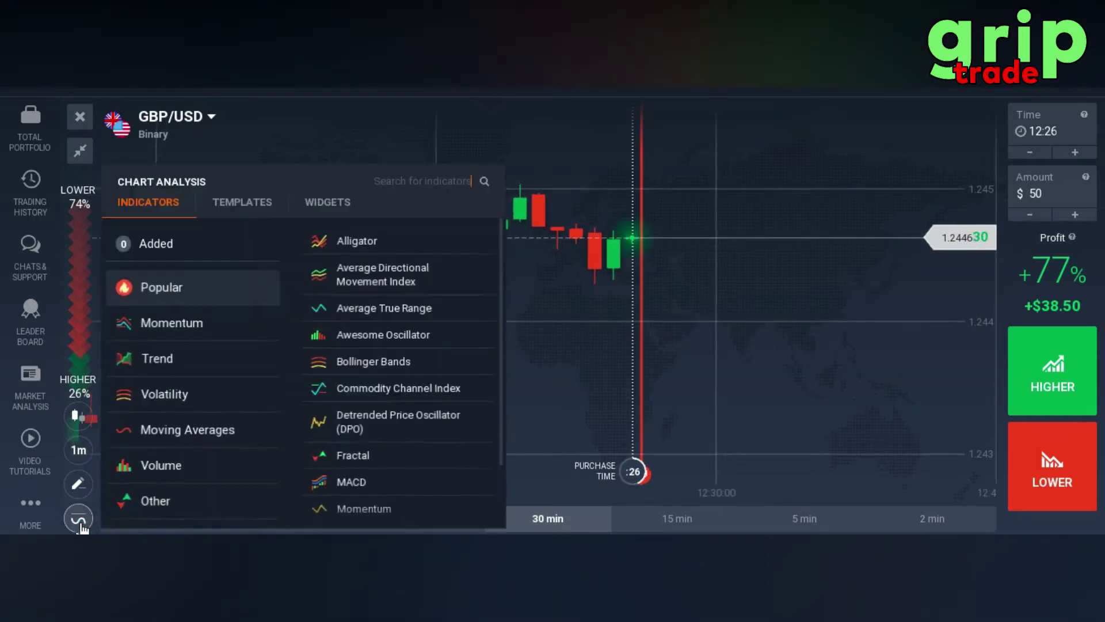
{"action": "mouse_move", "coordinate": [206, 435]}
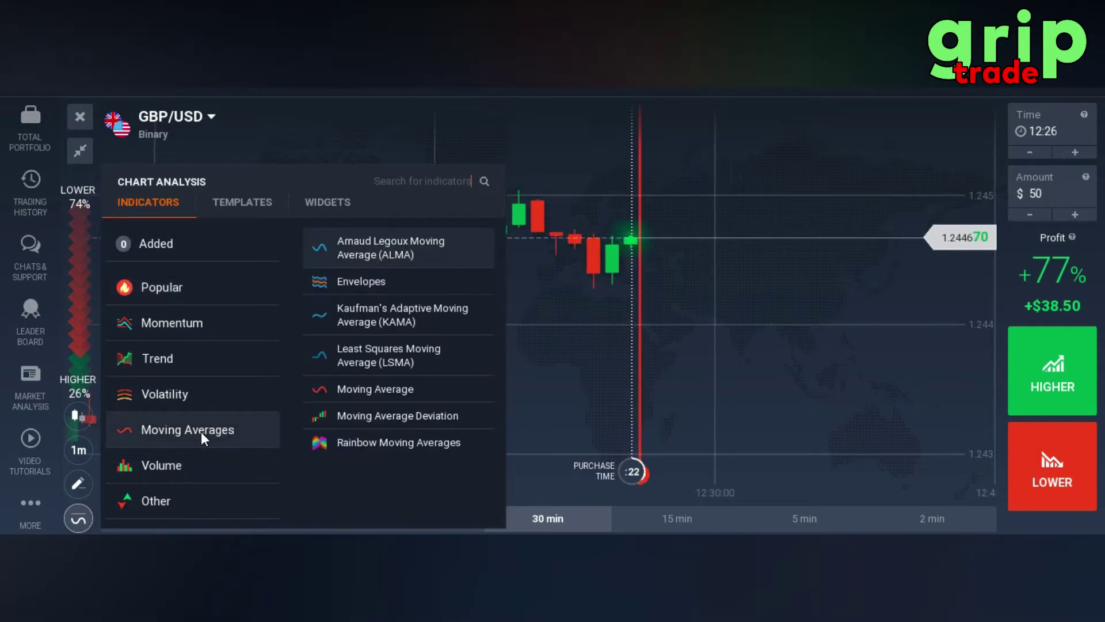
Step: Add a Moving Average with period 118, EMA type, white colour and thickest line
{"action": "left_click", "coordinate": [342, 403]}
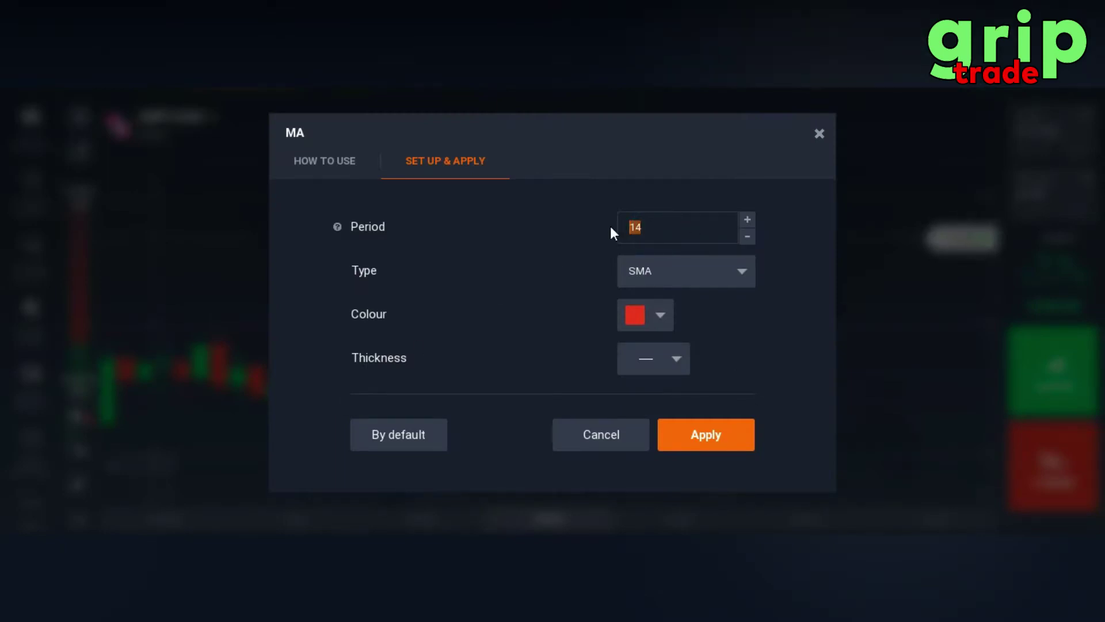
{"action": "type", "text": "118"}
{"action": "left_click", "coordinate": [690, 271]}
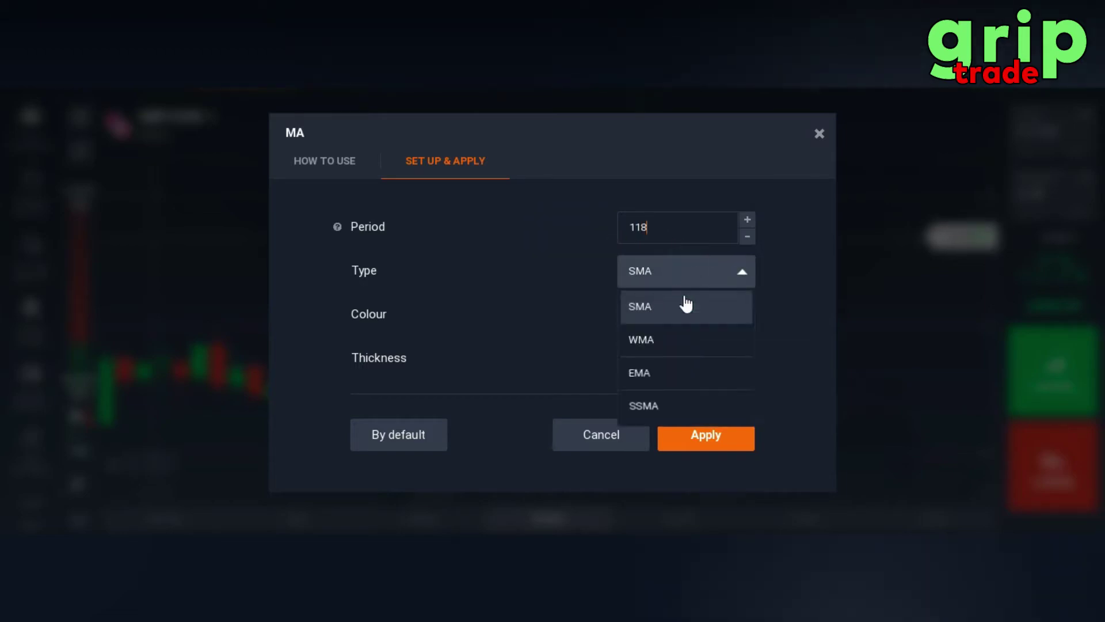
{"action": "left_click", "coordinate": [666, 375]}
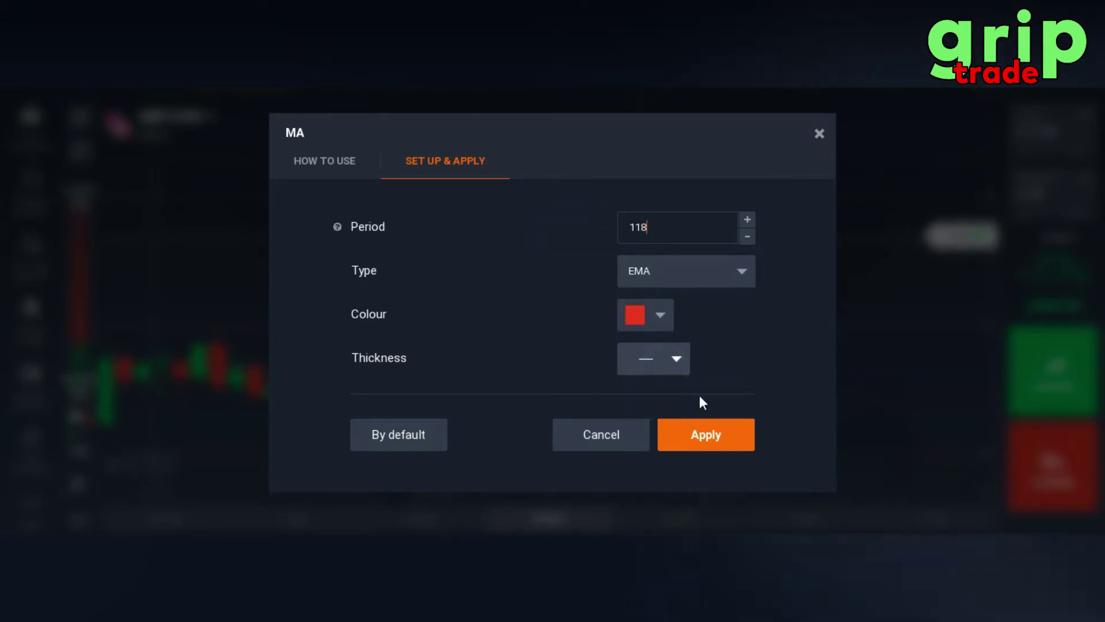
{"action": "left_click", "coordinate": [662, 318]}
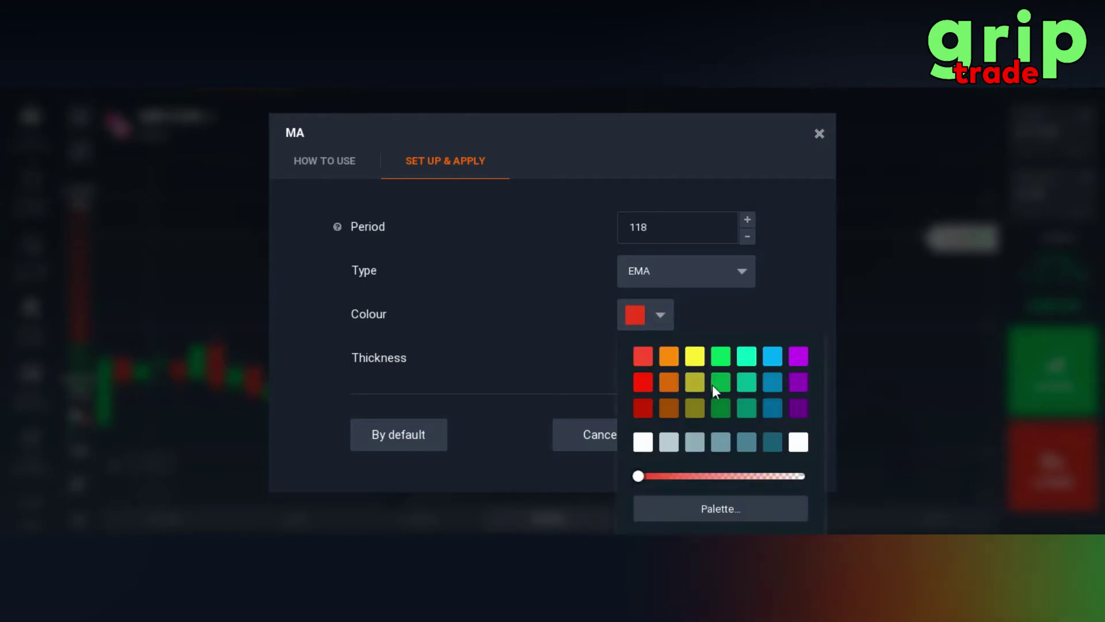
{"action": "left_click", "coordinate": [644, 442]}
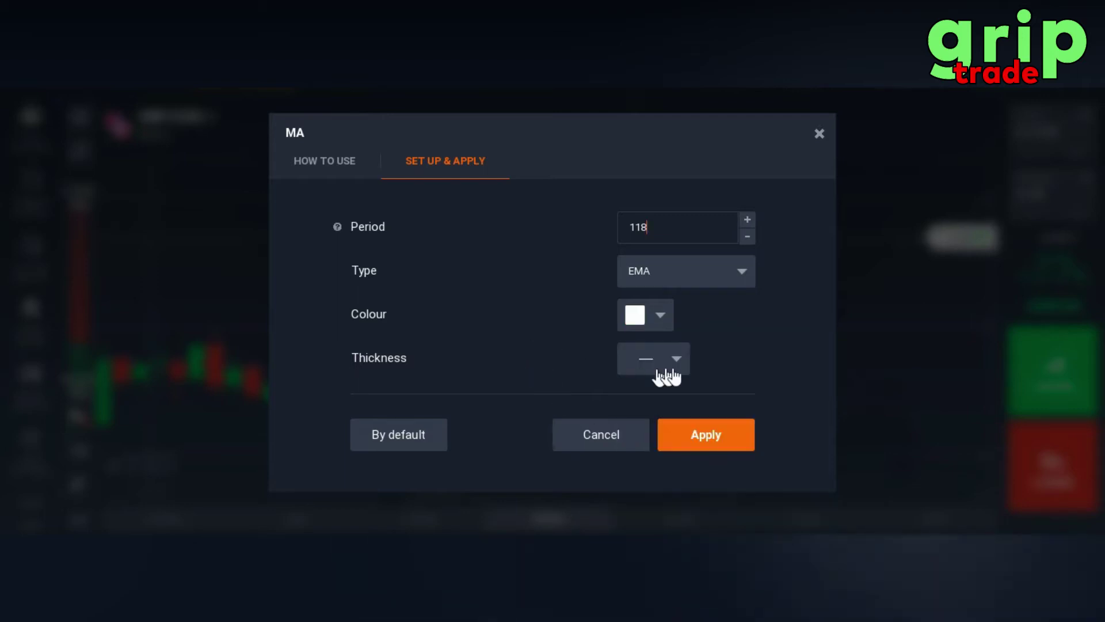
{"action": "left_click", "coordinate": [676, 361]}
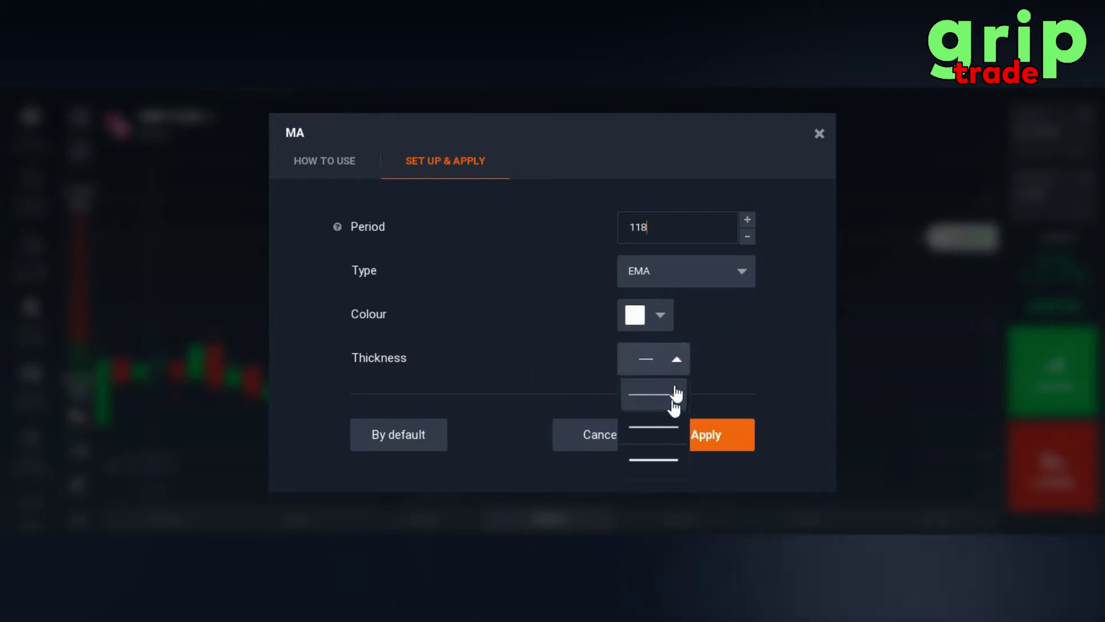
{"action": "left_click", "coordinate": [664, 461]}
{"action": "left_click", "coordinate": [721, 437]}
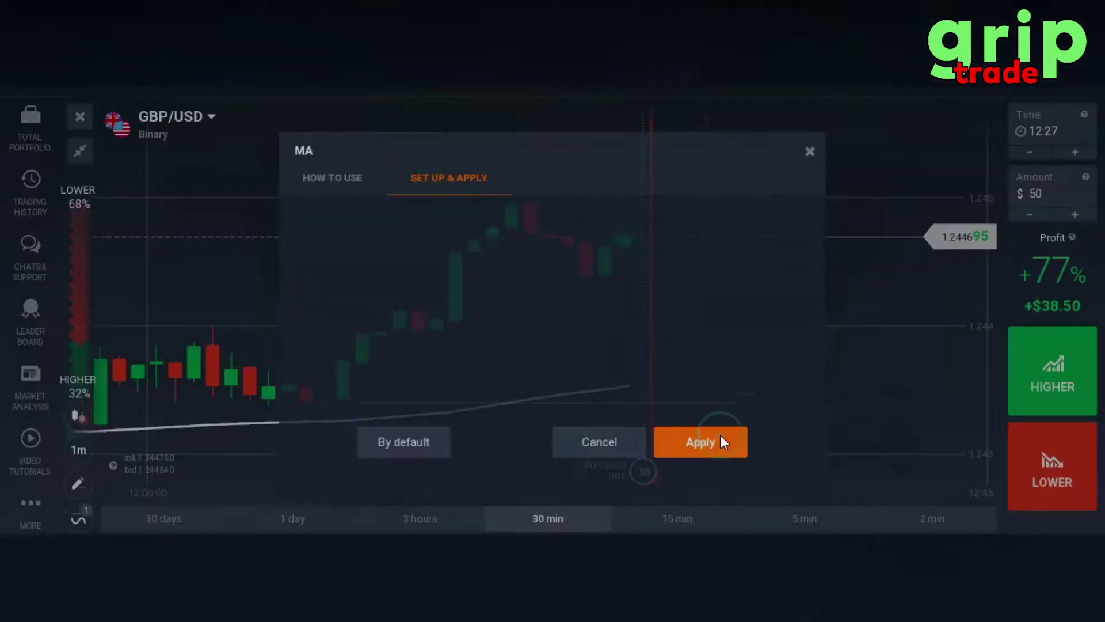
Step: Search the indicator catalogue for 'movi' and start a second Moving Average
{"action": "left_click", "coordinate": [80, 520]}
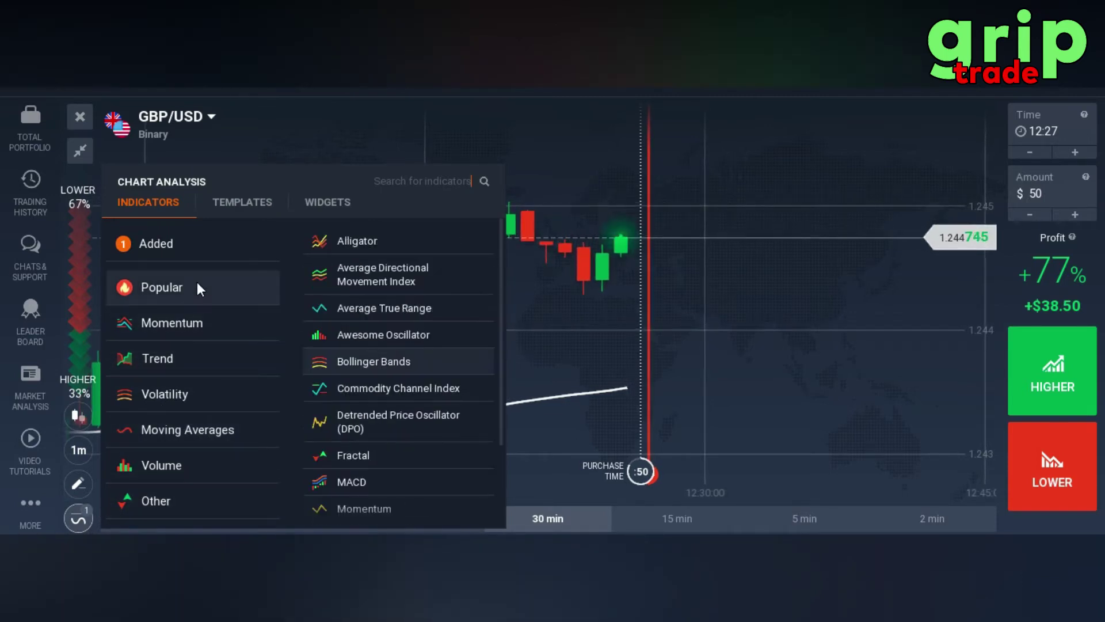
{"action": "left_click", "coordinate": [459, 179]}
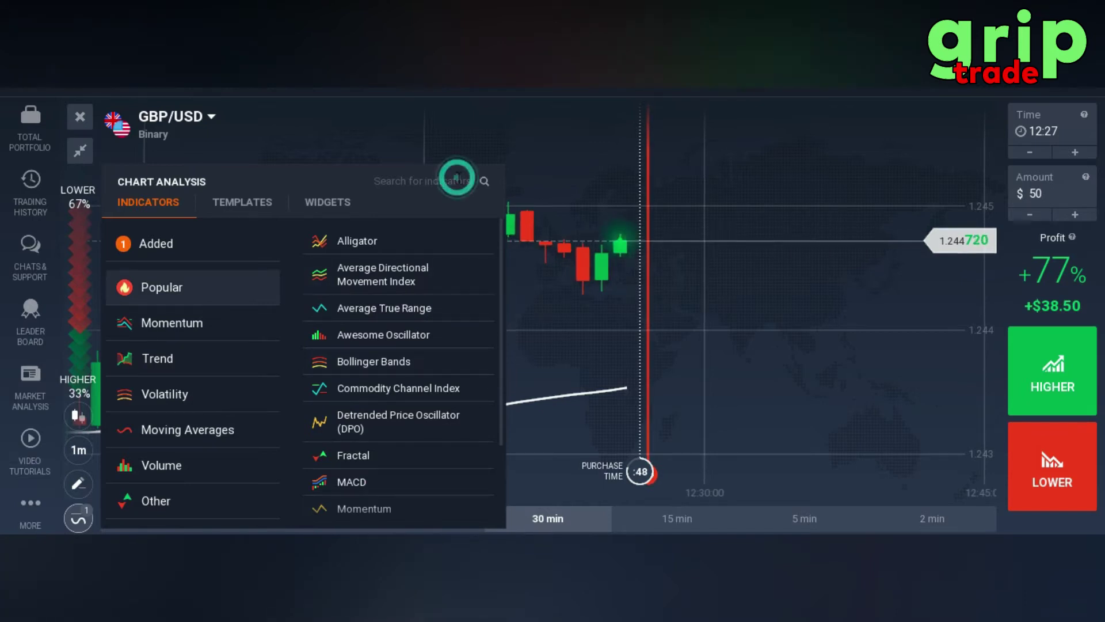
{"action": "type", "text": "movi"}
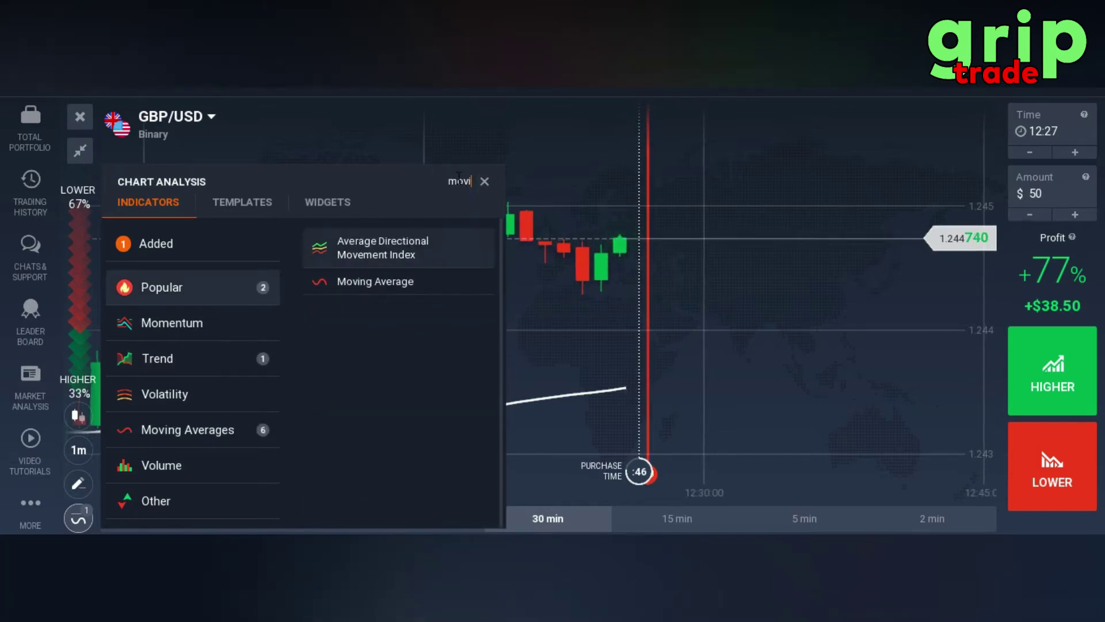
{"action": "left_click", "coordinate": [387, 285]}
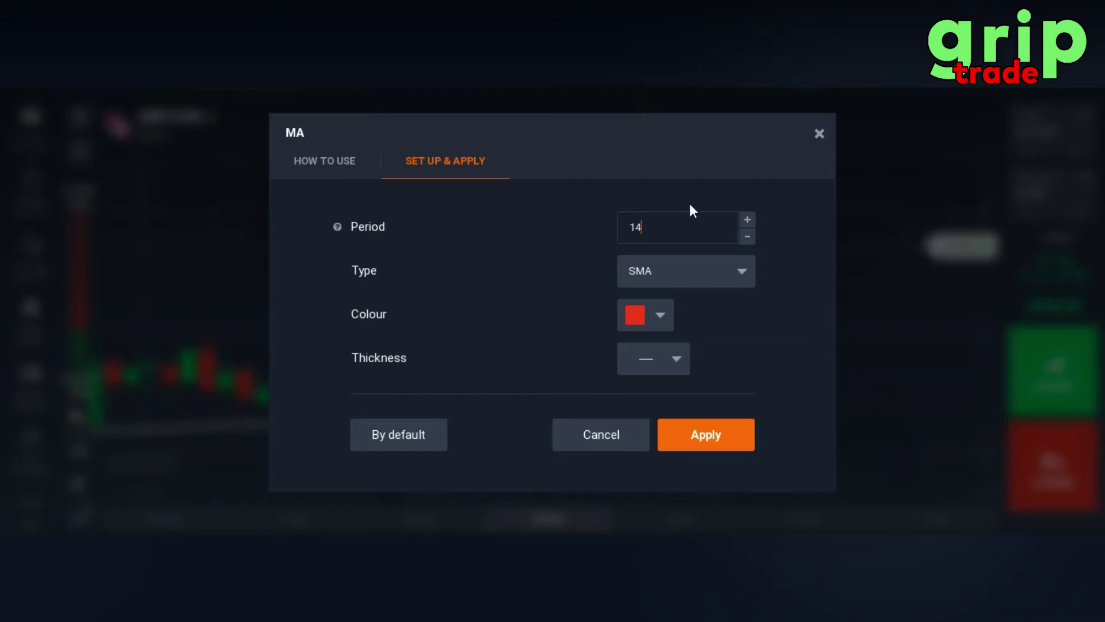
Step: Set the second Moving Average to period 38, EMA, yellow, thickest line, and apply it
{"action": "left_click_drag", "start_coordinate": [671, 222], "coordinate": [625, 228]}
{"action": "left_click", "coordinate": [709, 266]}
{"action": "left_click", "coordinate": [676, 366]}
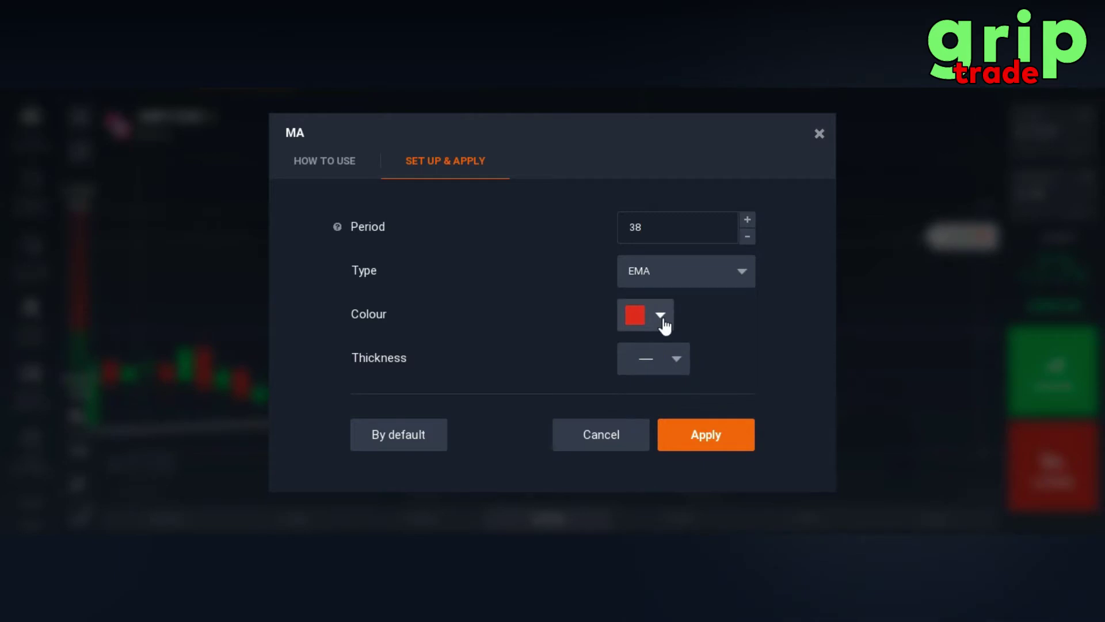
{"action": "left_click", "coordinate": [661, 316]}
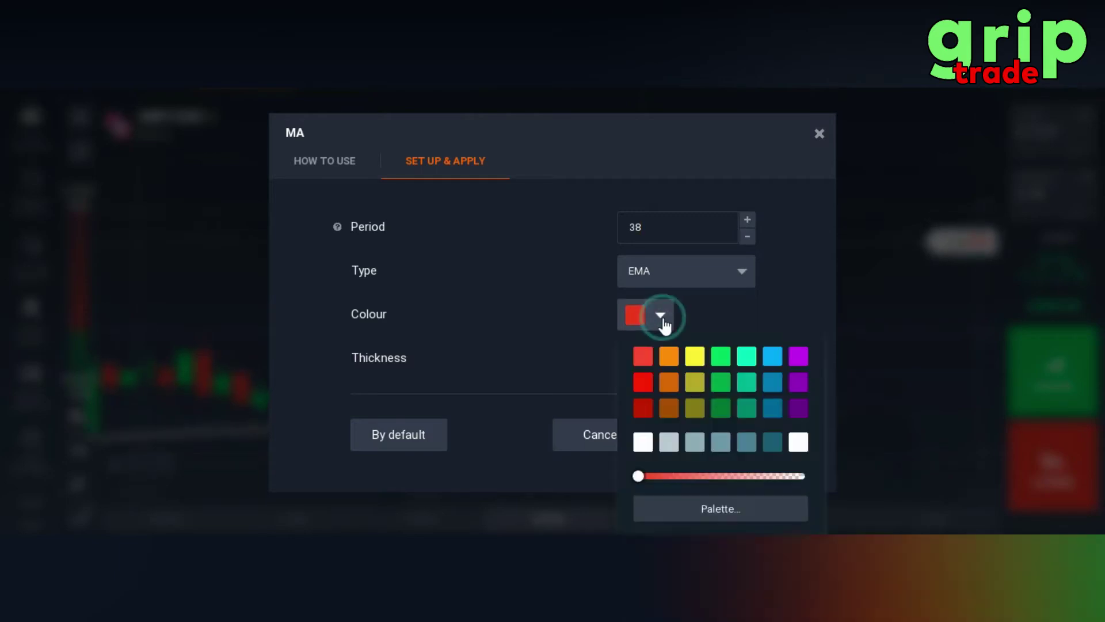
{"action": "left_click", "coordinate": [694, 358]}
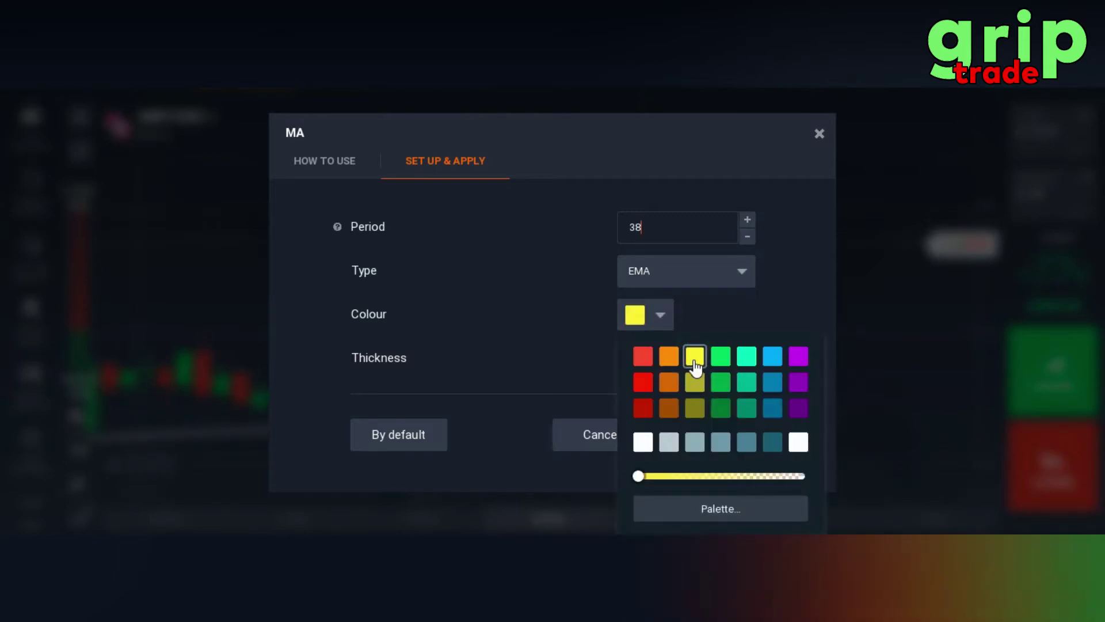
{"action": "left_click", "coordinate": [568, 353]}
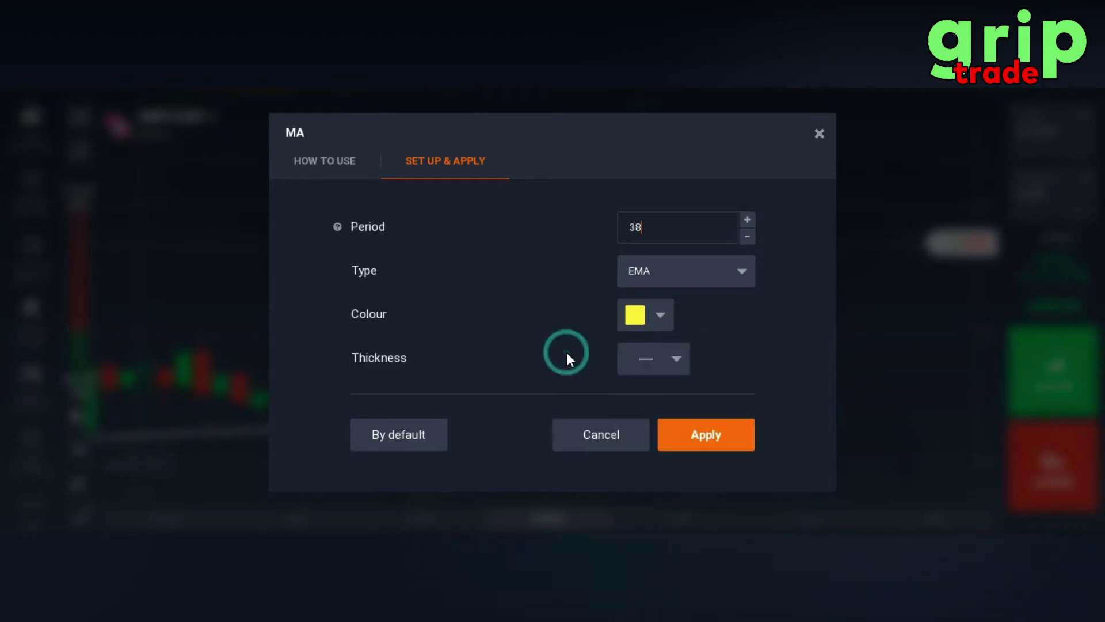
{"action": "left_click", "coordinate": [675, 361]}
{"action": "left_click", "coordinate": [651, 458]}
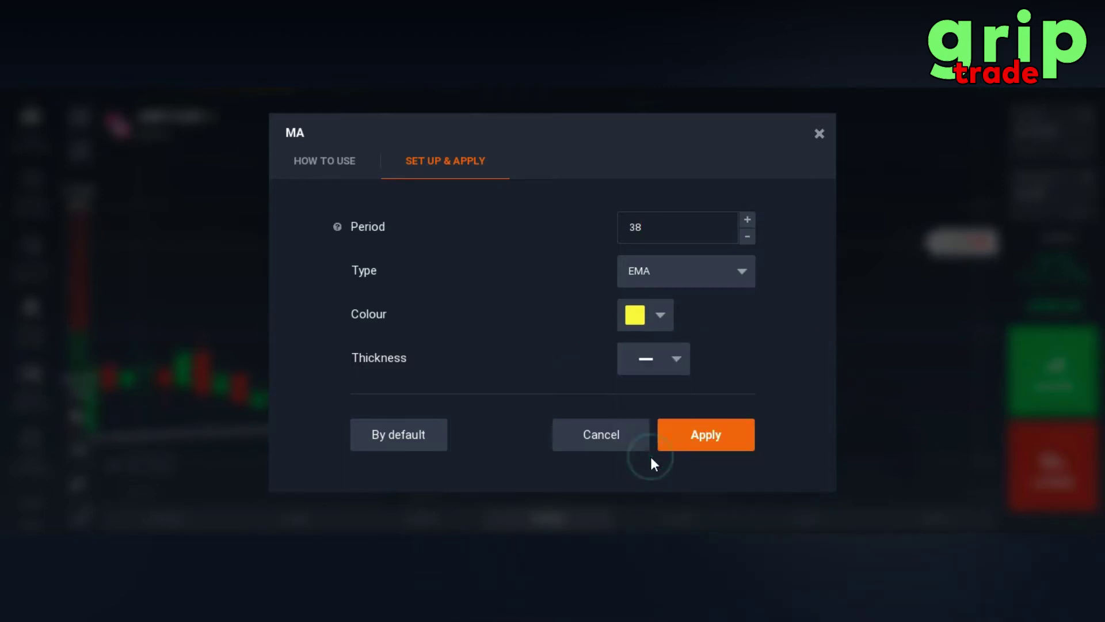
{"action": "left_click", "coordinate": [706, 436]}
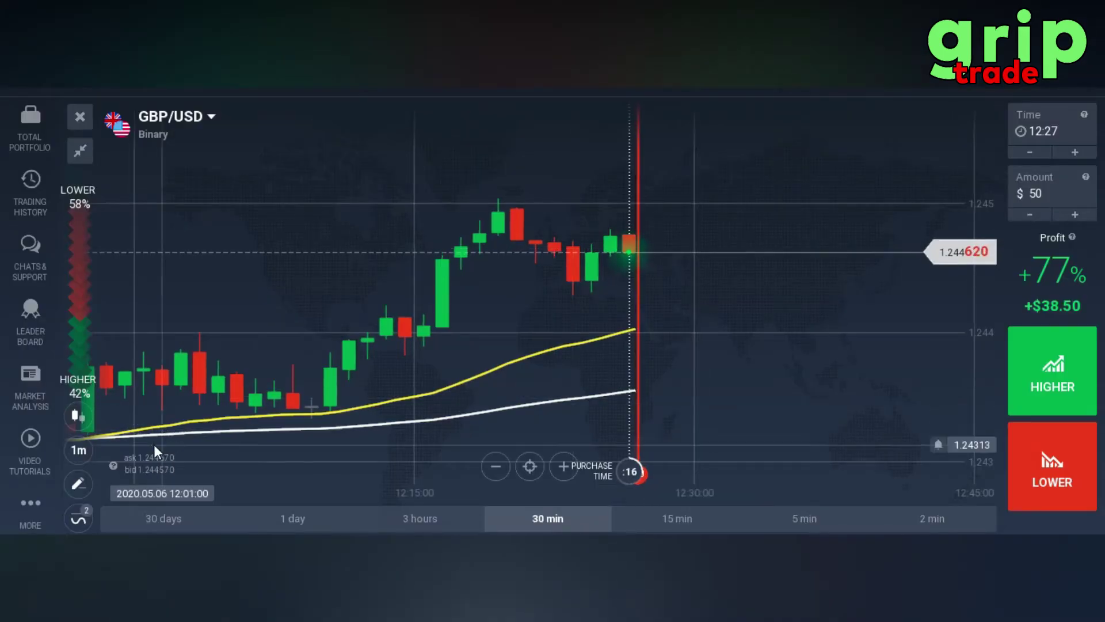
Step: Search the indicator catalogue with 'c' to list Commodity Channel Index and MACD
{"action": "left_click", "coordinate": [78, 519]}
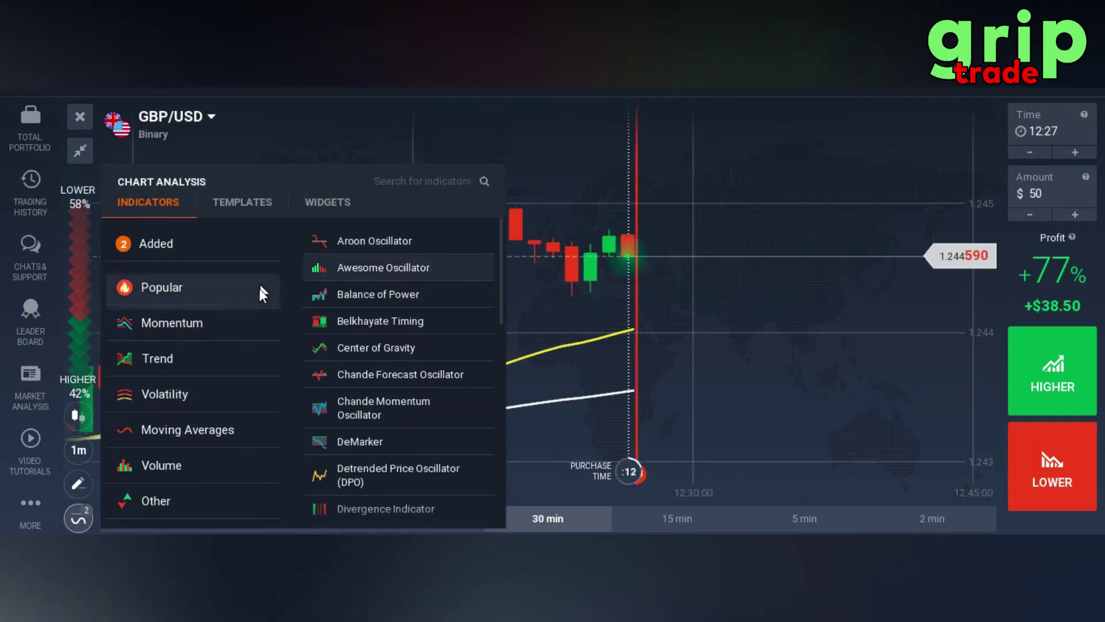
{"action": "mouse_move", "coordinate": [239, 289]}
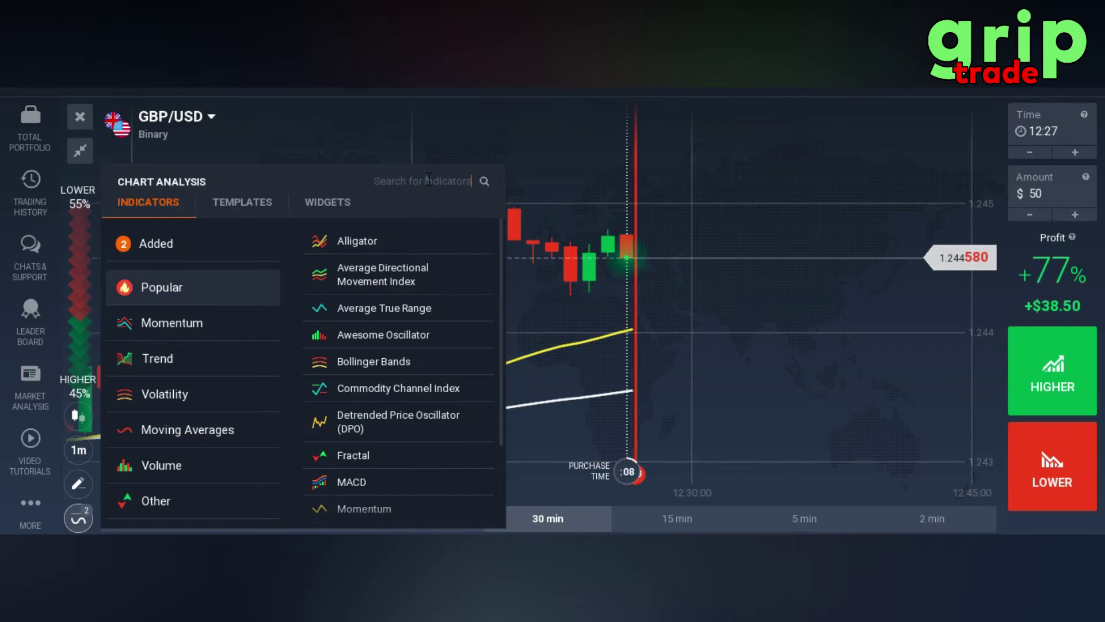
{"action": "type", "text": "c"}
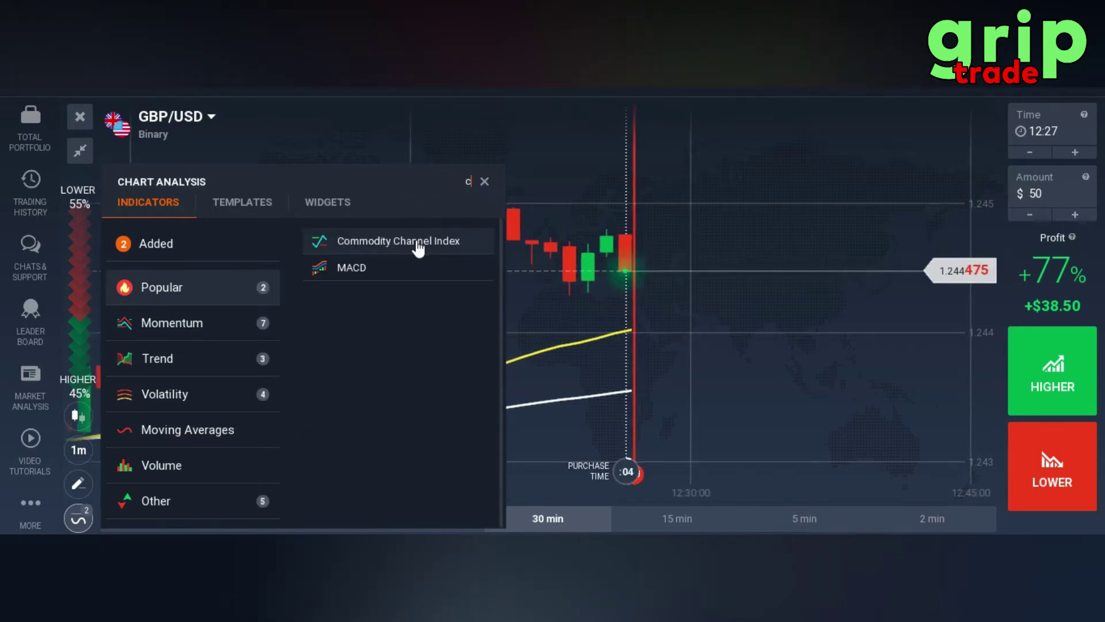
{"action": "mouse_move", "coordinate": [418, 245]}
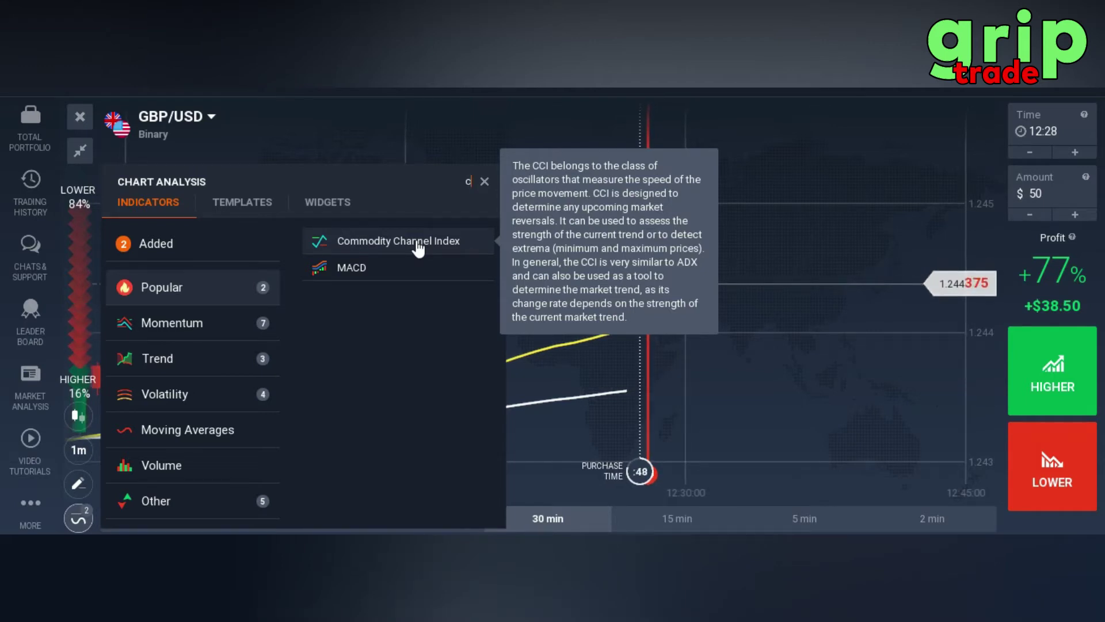
Step: Add the Commodity Channel Index with period 19 beneath the chart
{"action": "left_click", "coordinate": [417, 244]}
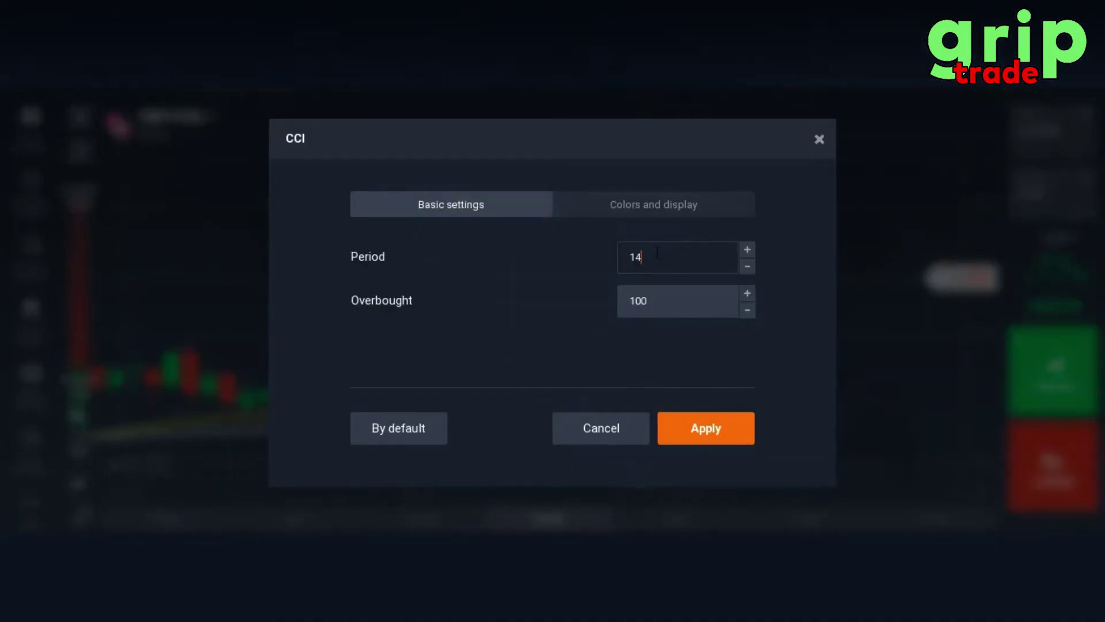
{"action": "double_click", "coordinate": [658, 258]}
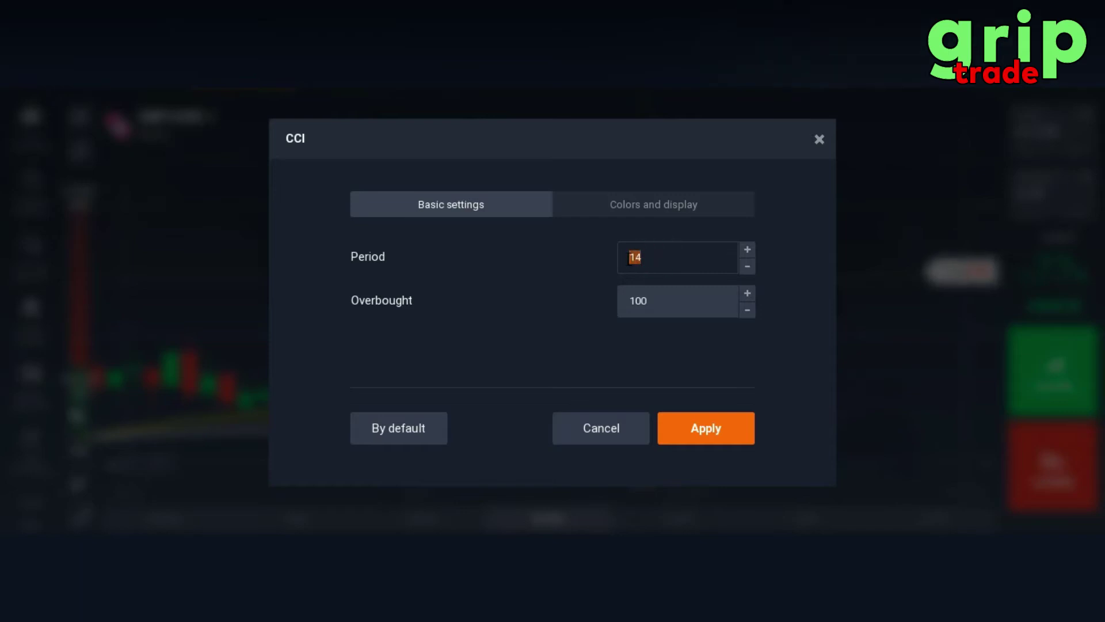
{"action": "type", "text": "19"}
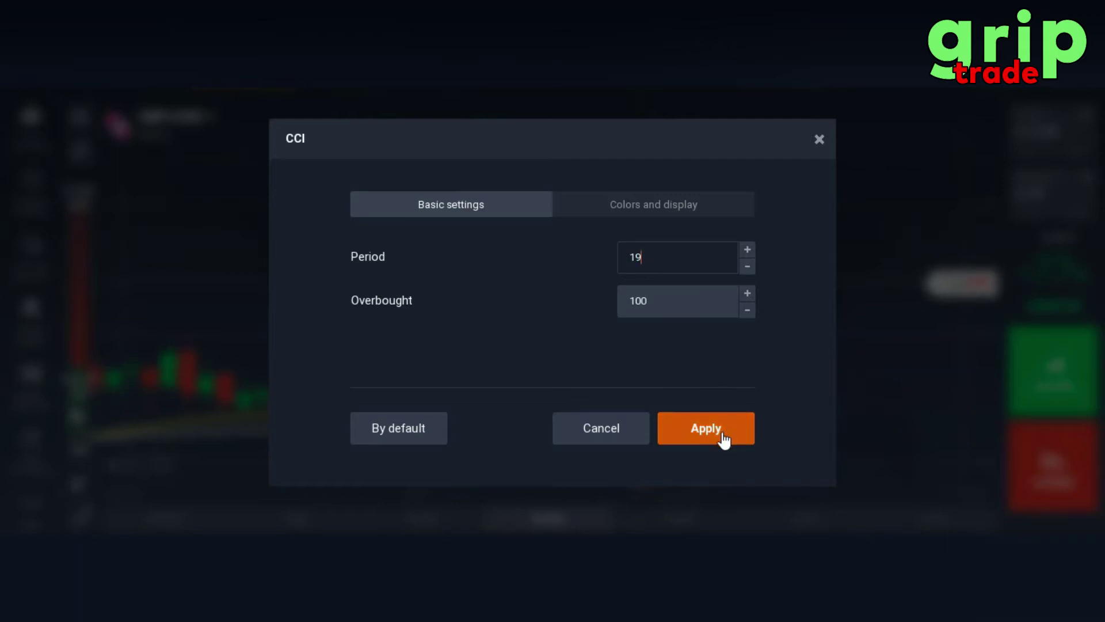
{"action": "left_click", "coordinate": [705, 428]}
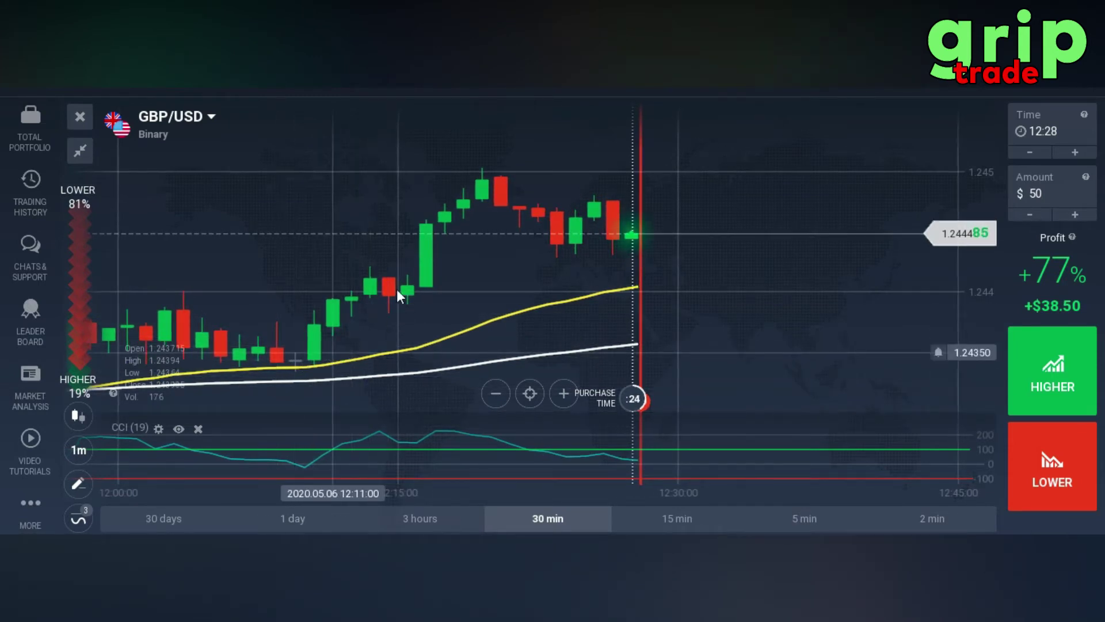
Step: Drag the chart back in time to show candles from about 11:00 to 11:30
{"action": "left_click_drag", "start_coordinate": [364, 282], "coordinate": [575, 254]}
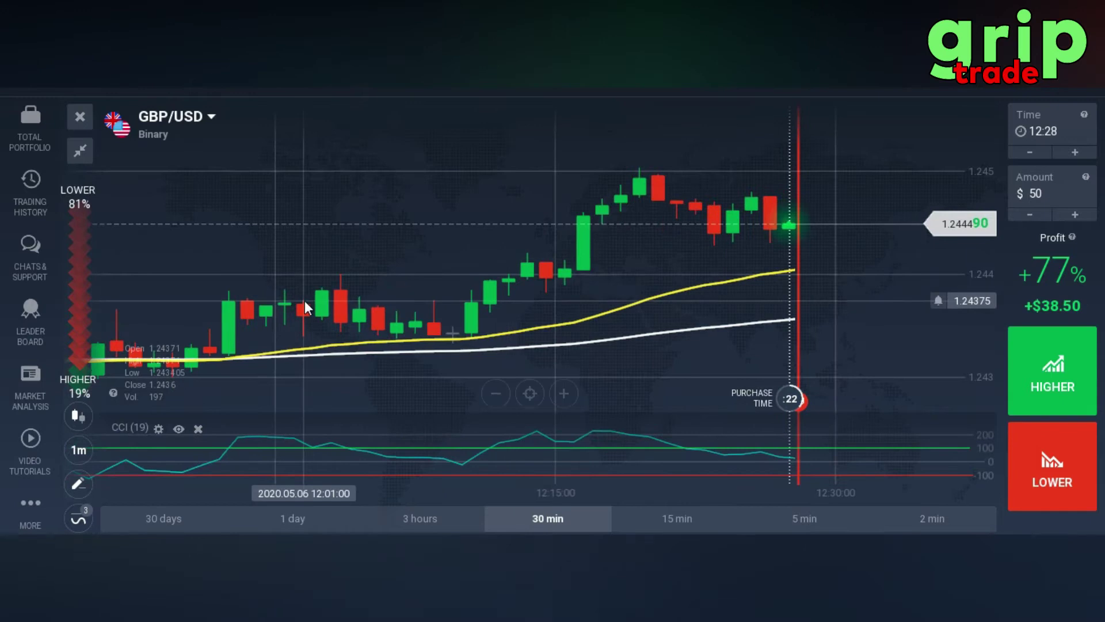
{"action": "left_click_drag", "start_coordinate": [306, 301], "coordinate": [520, 285]}
{"action": "left_click_drag", "start_coordinate": [339, 309], "coordinate": [489, 300]}
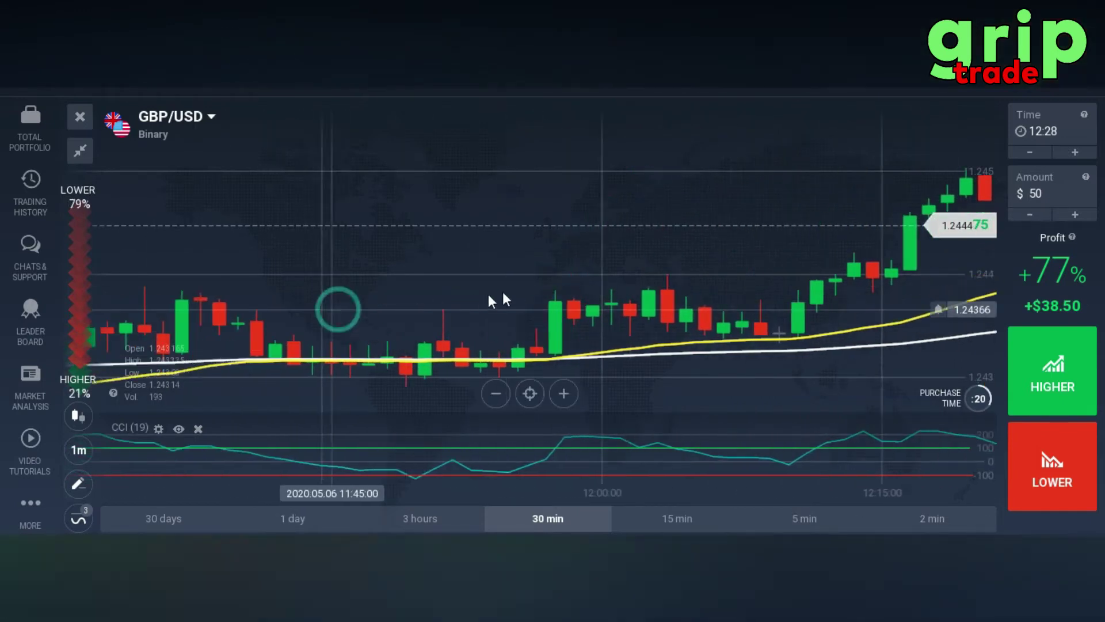
{"action": "left_click_drag", "start_coordinate": [373, 290], "coordinate": [487, 283]}
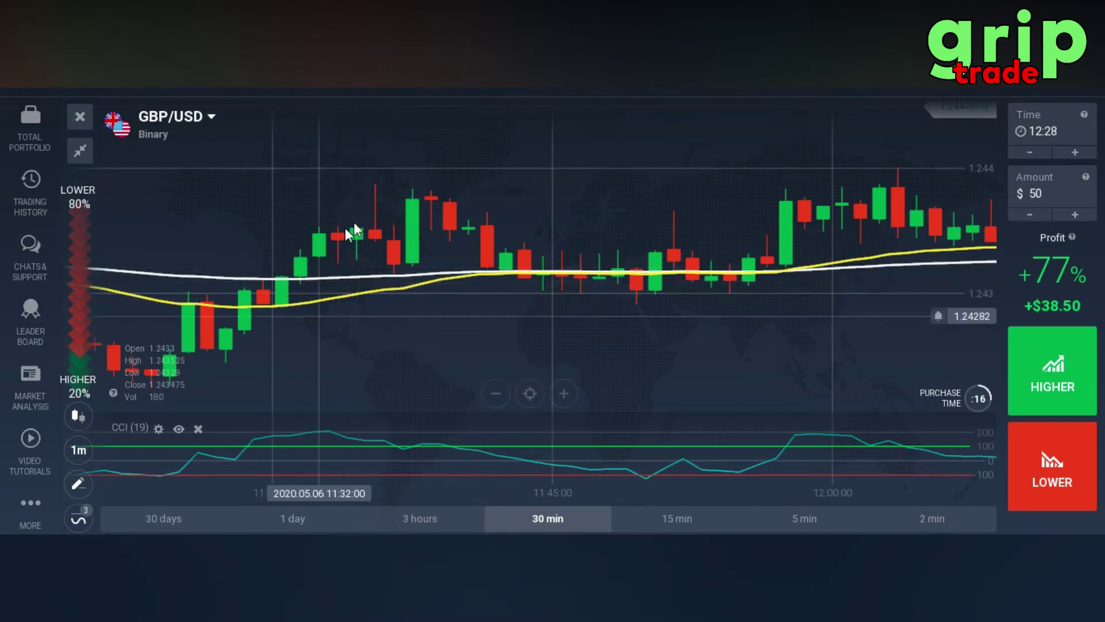
{"action": "left_click_drag", "start_coordinate": [414, 230], "coordinate": [533, 230]}
{"action": "left_click_drag", "start_coordinate": [312, 229], "coordinate": [402, 223]}
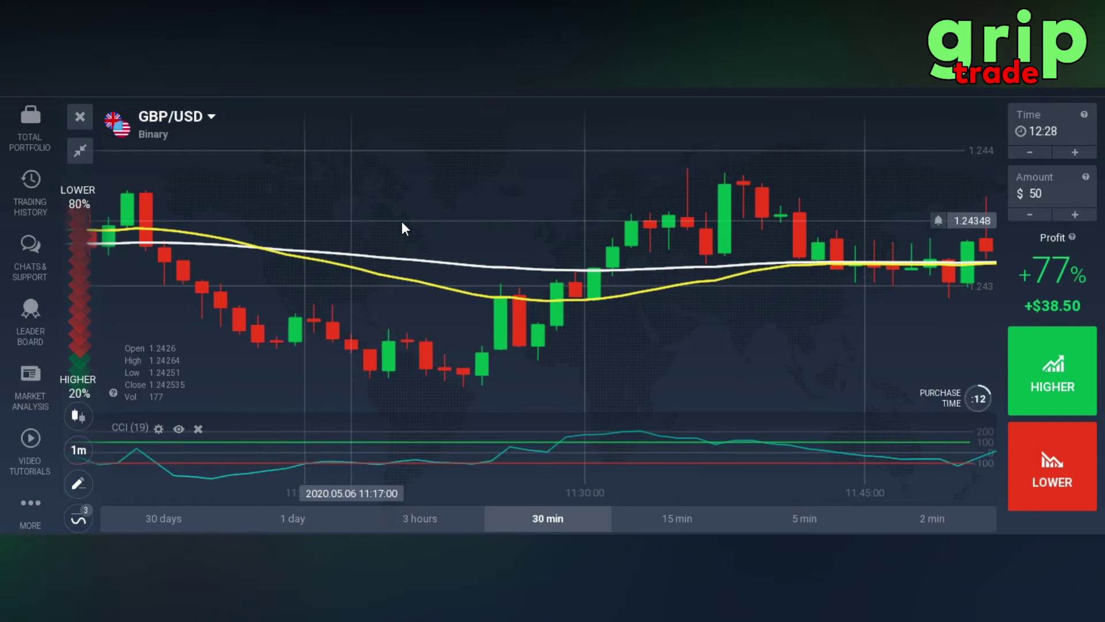
{"action": "left_click_drag", "start_coordinate": [314, 217], "coordinate": [361, 218]}
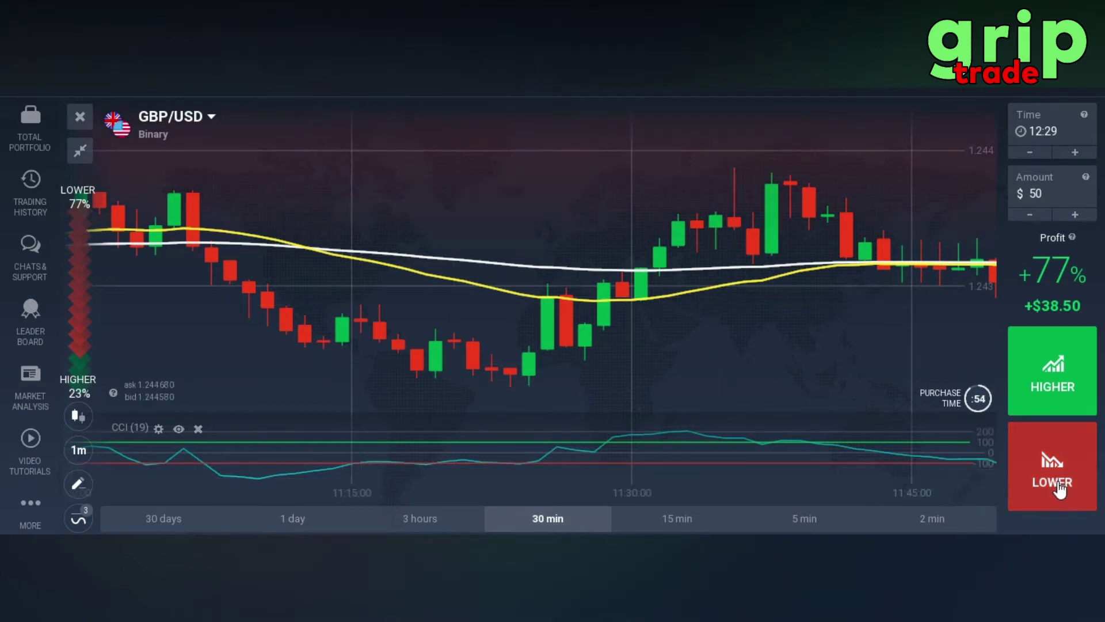
{"action": "left_click_drag", "start_coordinate": [499, 248], "coordinate": [565, 253]}
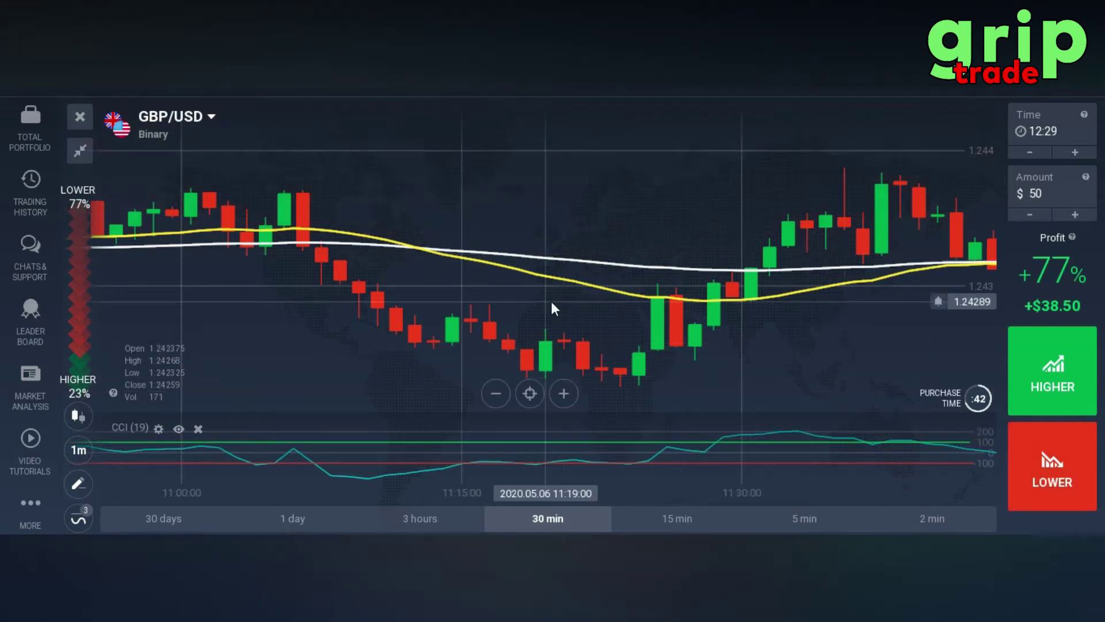
Step: Scroll the chart further back to candles from roughly 10:45 to 11:15
{"action": "left_click_drag", "start_coordinate": [421, 266], "coordinate": [459, 270]}
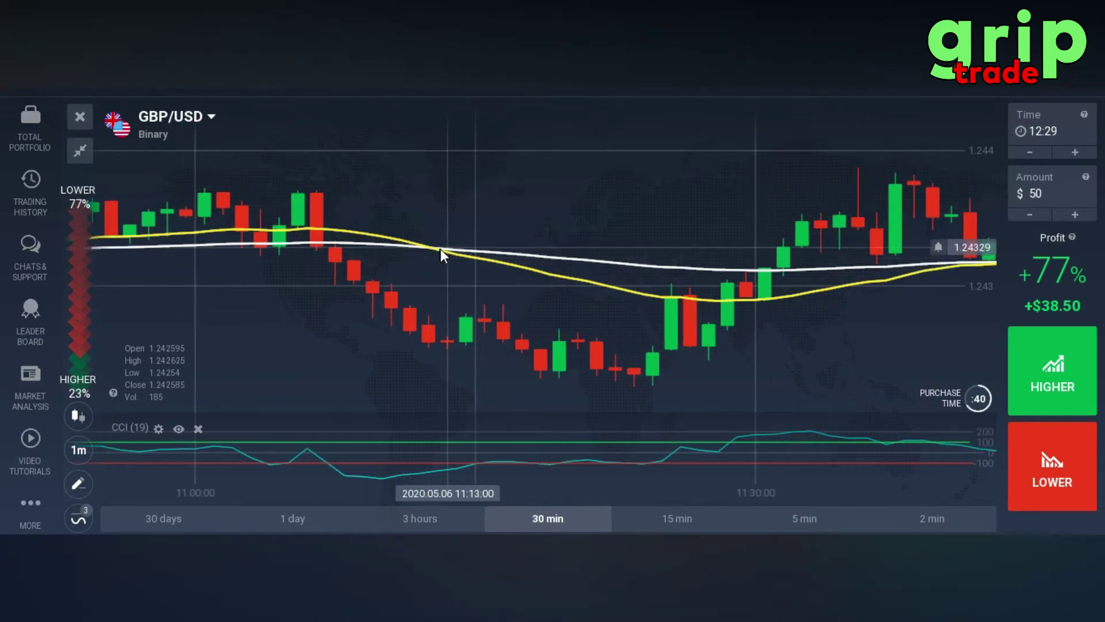
{"action": "left_click_drag", "start_coordinate": [399, 253], "coordinate": [444, 259]}
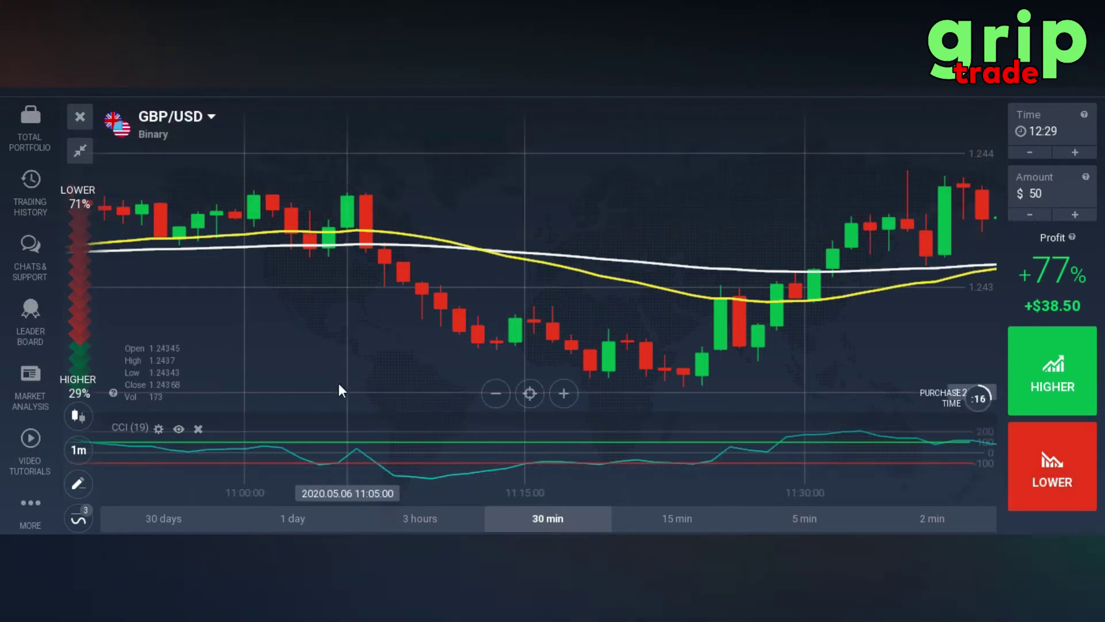
{"action": "left_click_drag", "start_coordinate": [339, 382], "coordinate": [516, 361]}
{"action": "left_click_drag", "start_coordinate": [324, 330], "coordinate": [469, 334]}
{"action": "left_click_drag", "start_coordinate": [330, 329], "coordinate": [360, 266]}
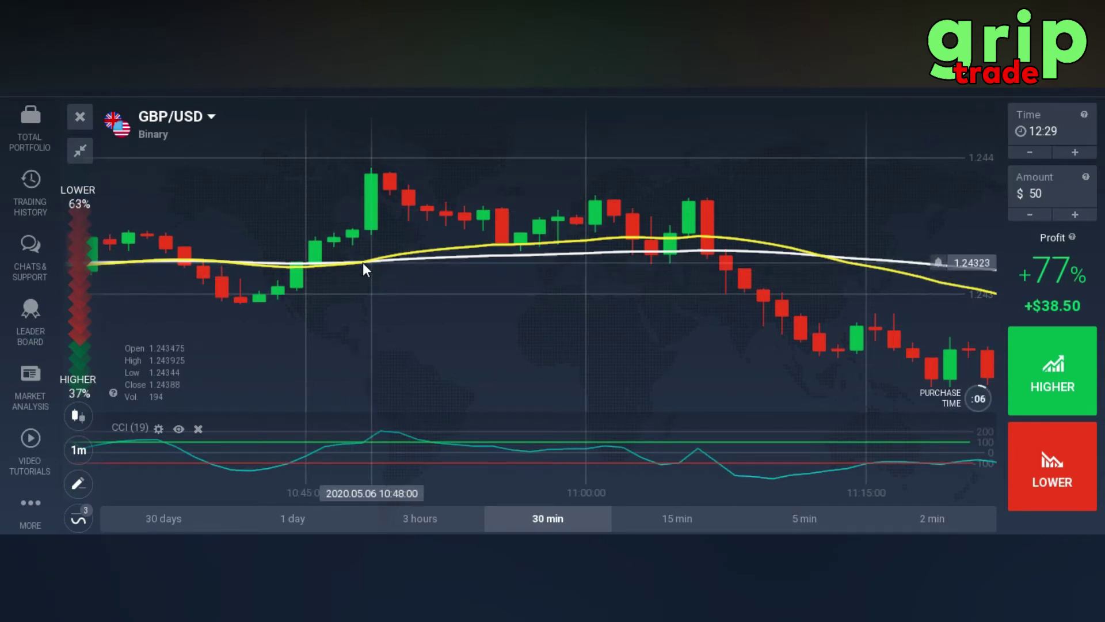
Step: Zoom the chart in for wider candles and shift it back toward 10:30
{"action": "mouse_move", "coordinate": [592, 444]}
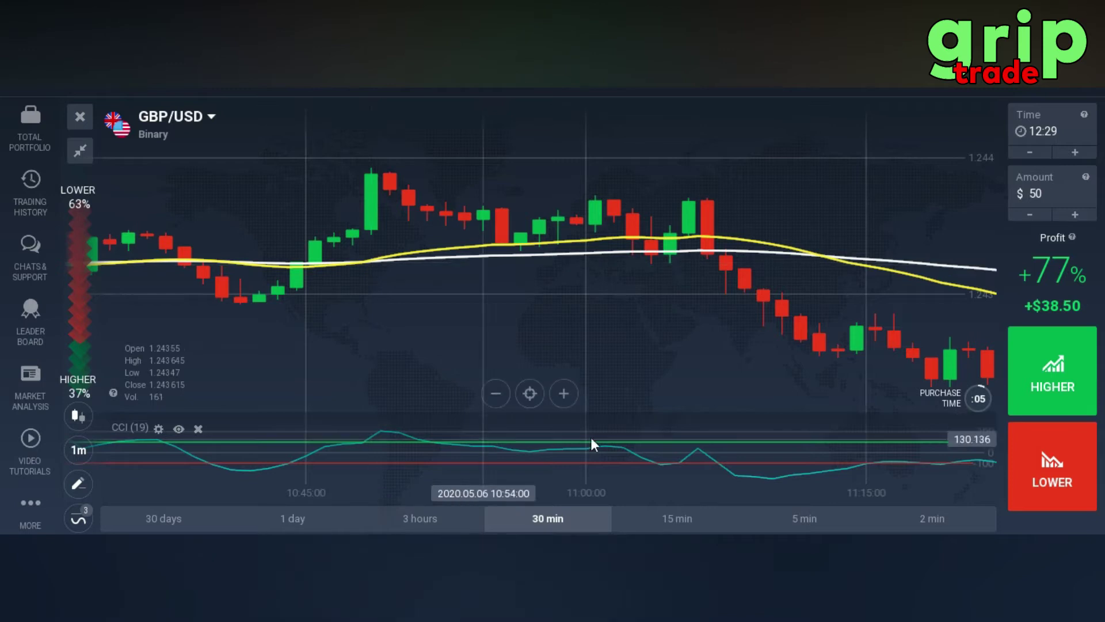
{"action": "left_click", "coordinate": [562, 393]}
{"action": "left_click", "coordinate": [562, 394]}
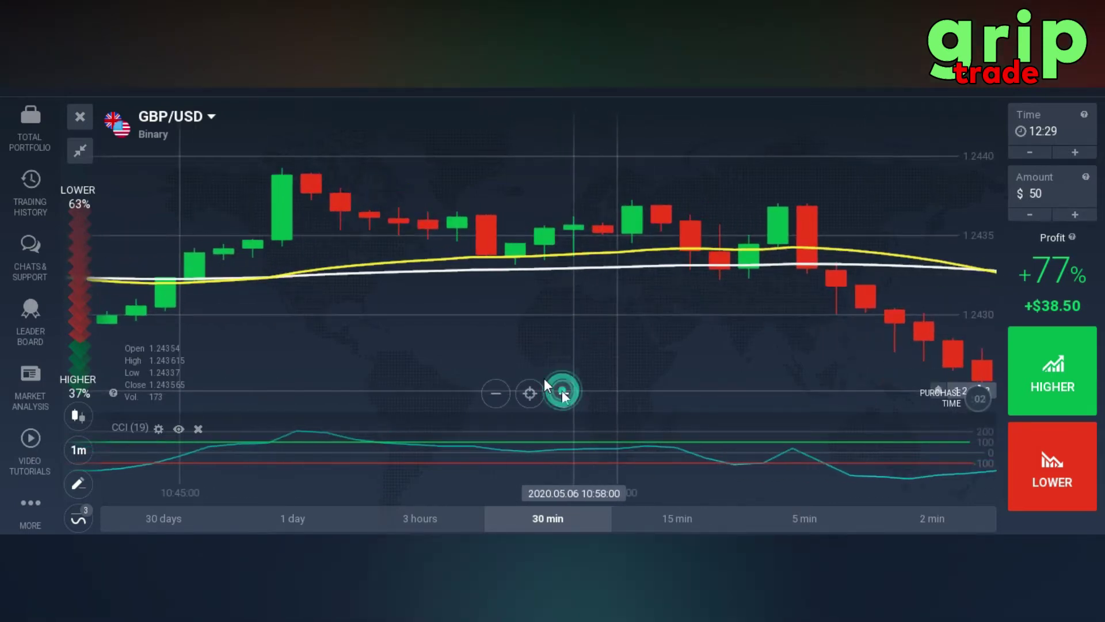
{"action": "left_click", "coordinate": [562, 394]}
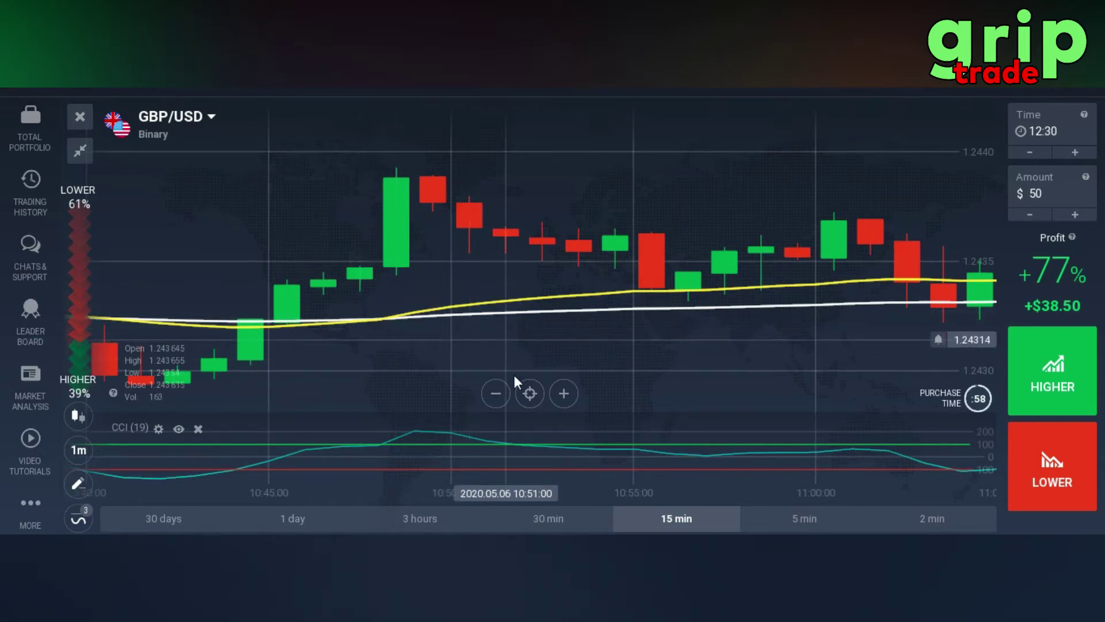
{"action": "left_click", "coordinate": [495, 394]}
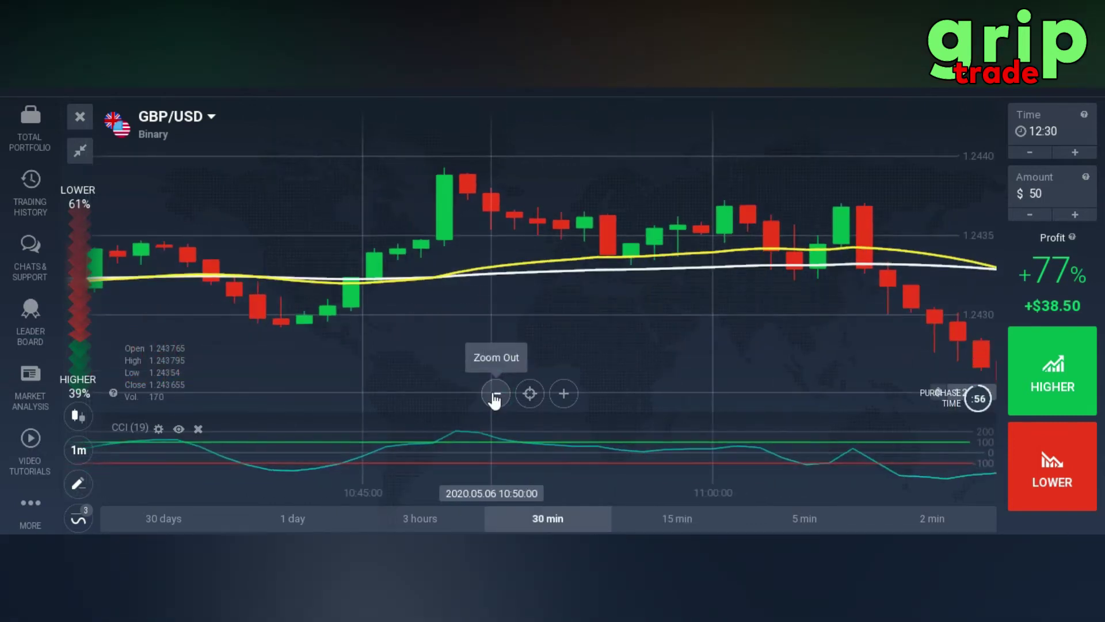
{"action": "left_click", "coordinate": [495, 394]}
{"action": "left_click", "coordinate": [563, 393]}
{"action": "left_click", "coordinate": [564, 394]}
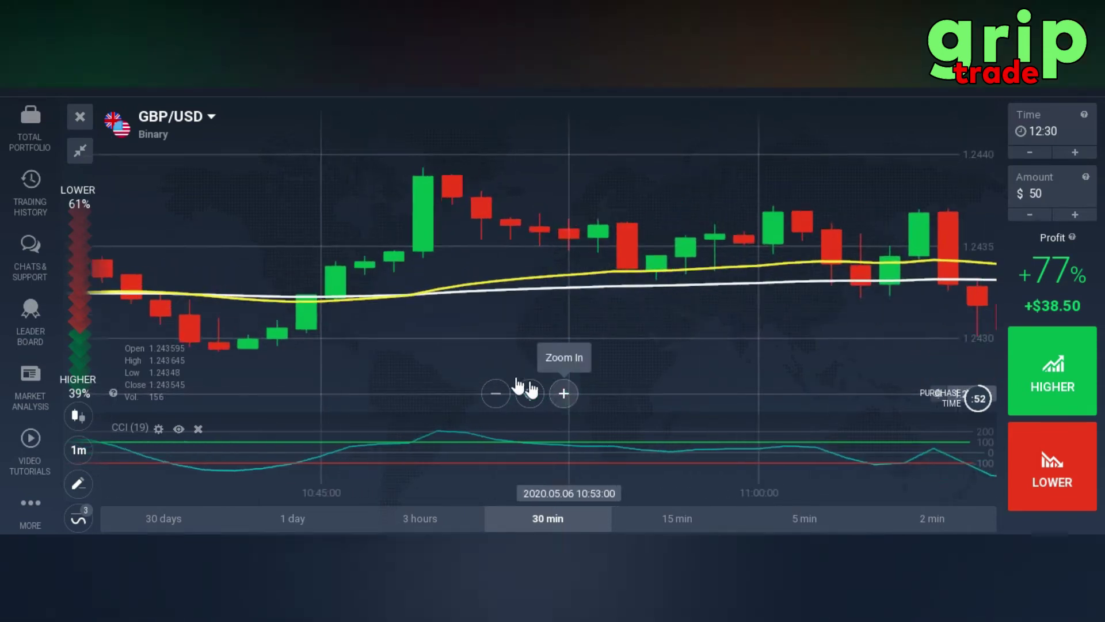
{"action": "left_click", "coordinate": [496, 394]}
{"action": "left_click_drag", "start_coordinate": [407, 344], "coordinate": [493, 331]}
Step: Scroll the chart back to candles from roughly 09:15 to 09:50
{"action": "left_click_drag", "start_coordinate": [364, 304], "coordinate": [465, 305]}
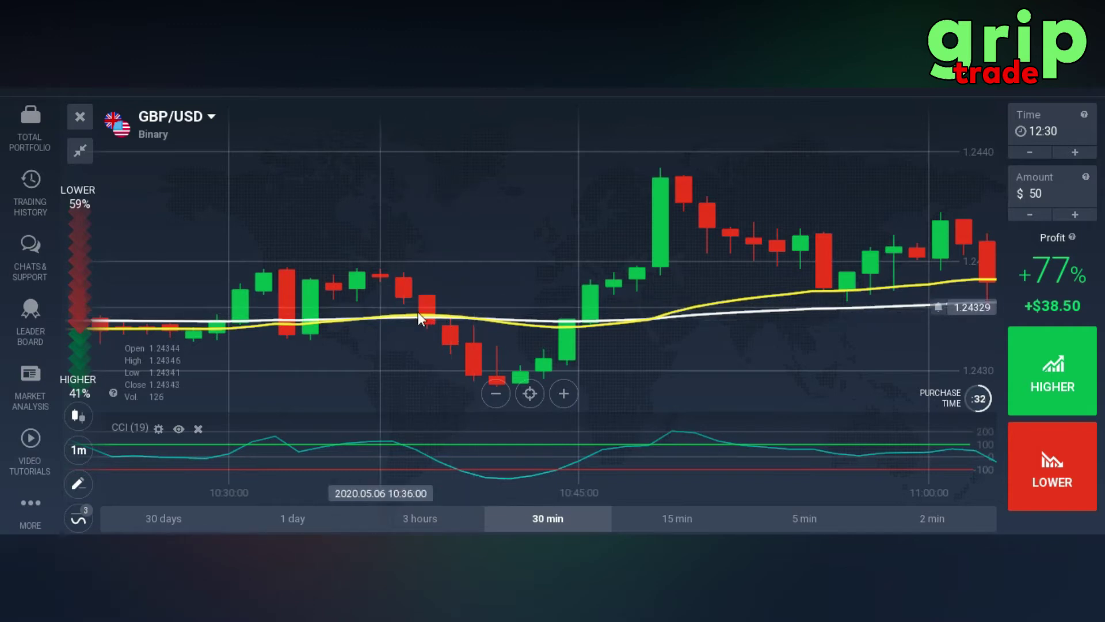
{"action": "left_click_drag", "start_coordinate": [339, 305], "coordinate": [544, 297]}
{"action": "left_click_drag", "start_coordinate": [456, 302], "coordinate": [624, 311]}
{"action": "left_click_drag", "start_coordinate": [538, 311], "coordinate": [572, 308]}
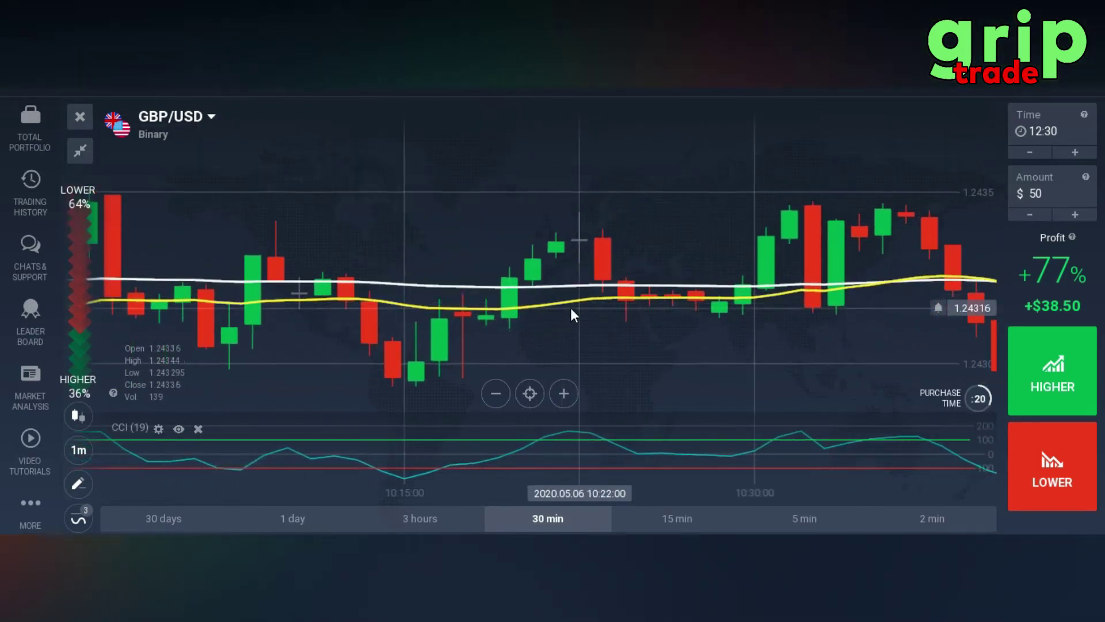
{"action": "left_click_drag", "start_coordinate": [463, 303], "coordinate": [583, 309]}
{"action": "left_click_drag", "start_coordinate": [388, 313], "coordinate": [479, 313]}
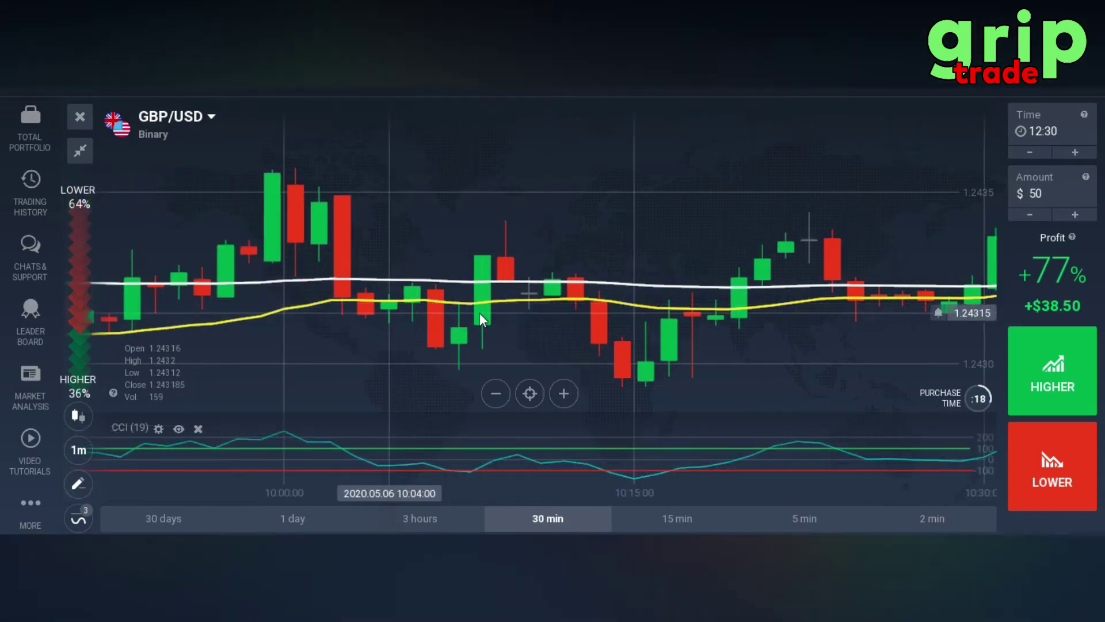
{"action": "left_click_drag", "start_coordinate": [319, 322], "coordinate": [483, 324]}
{"action": "left_click_drag", "start_coordinate": [327, 320], "coordinate": [537, 323]}
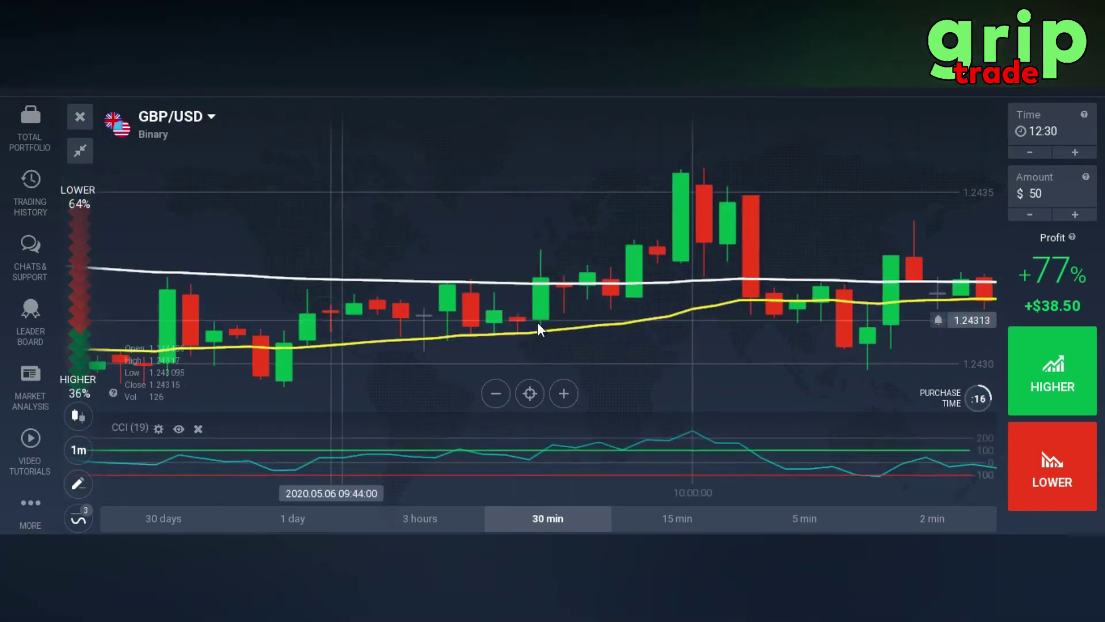
{"action": "left_click_drag", "start_coordinate": [299, 323], "coordinate": [478, 321]}
{"action": "left_click_drag", "start_coordinate": [262, 296], "coordinate": [513, 286]}
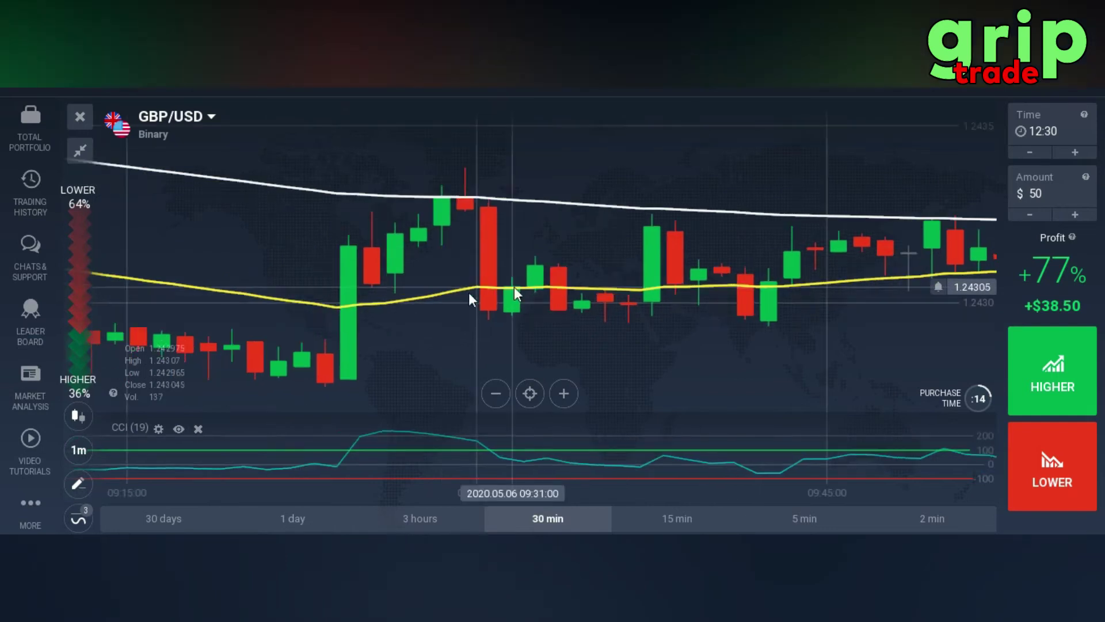